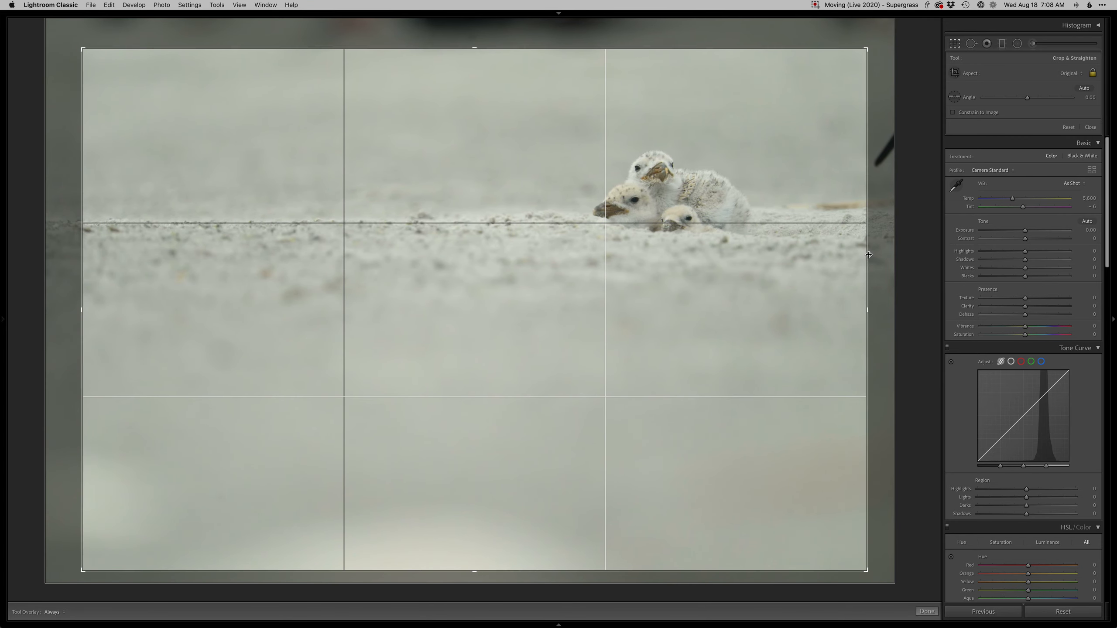
Straighten the chick photo to an angle of 0.32 and apply the crop
drag(883, 264, 882, 258)
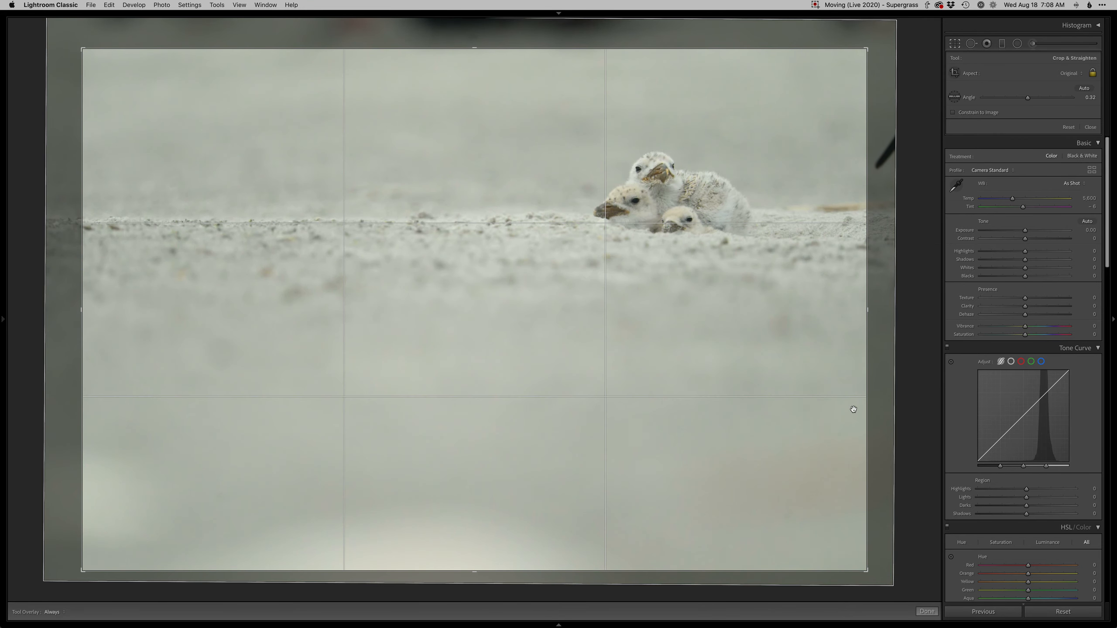
key(Return)
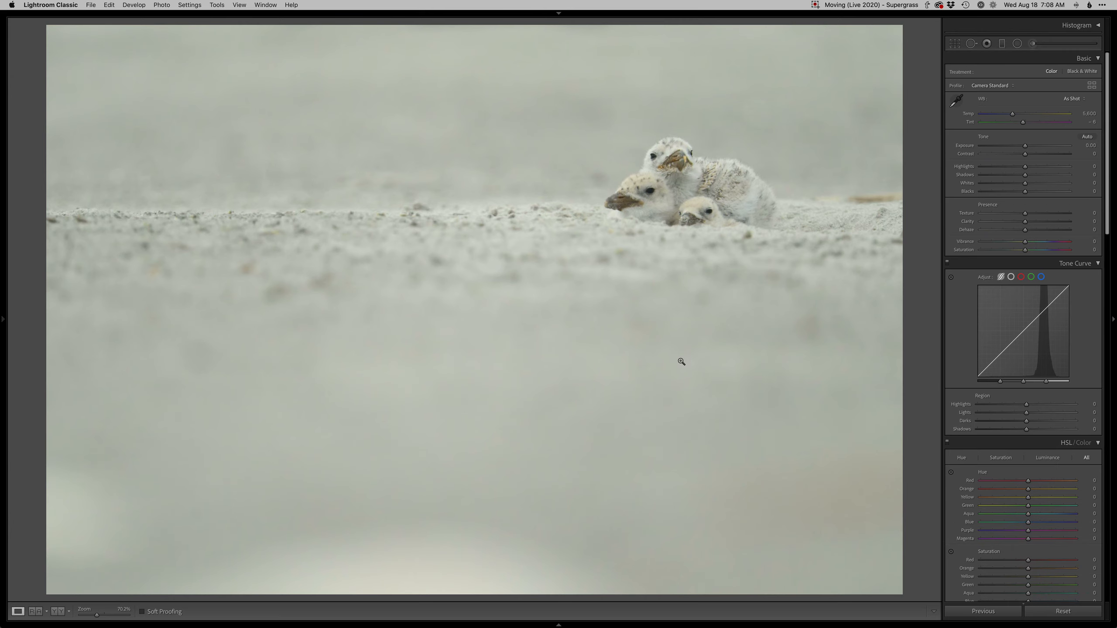
key(shift+f)
key(shift+f)
Set the photo's exposure to +0.40, shadows to +60, blacks to -50, temperature to 5,700 and tint to 0
key(equal)
key(equal)
key(equal)
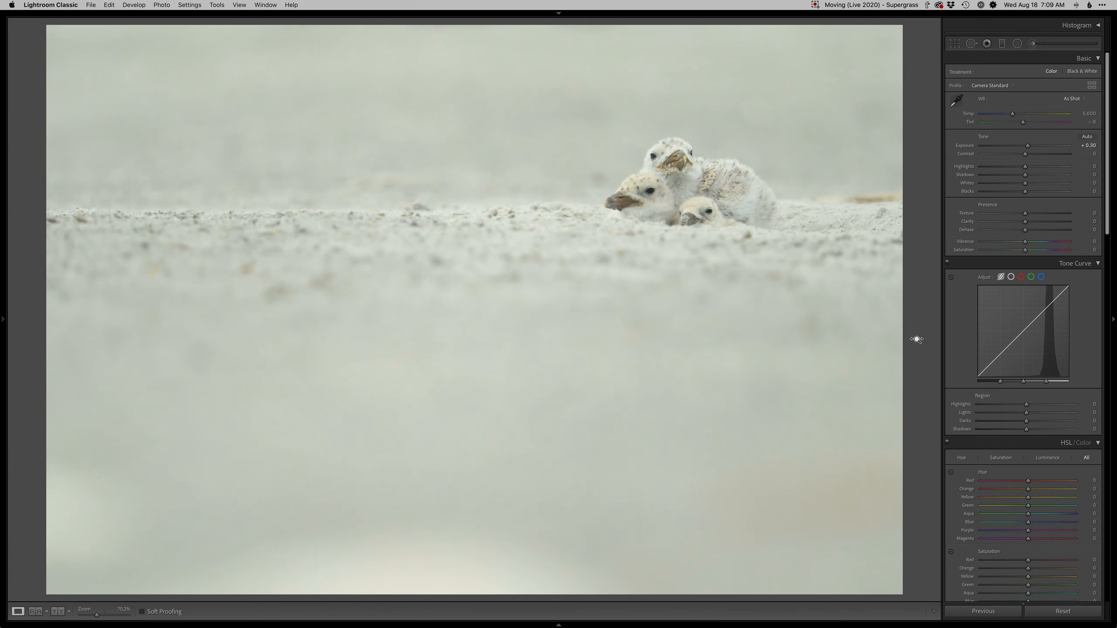
key(equal)
key(equal)
key(equal)
key(equal)
key(equal)
key(period)
key(period)
key(minus)
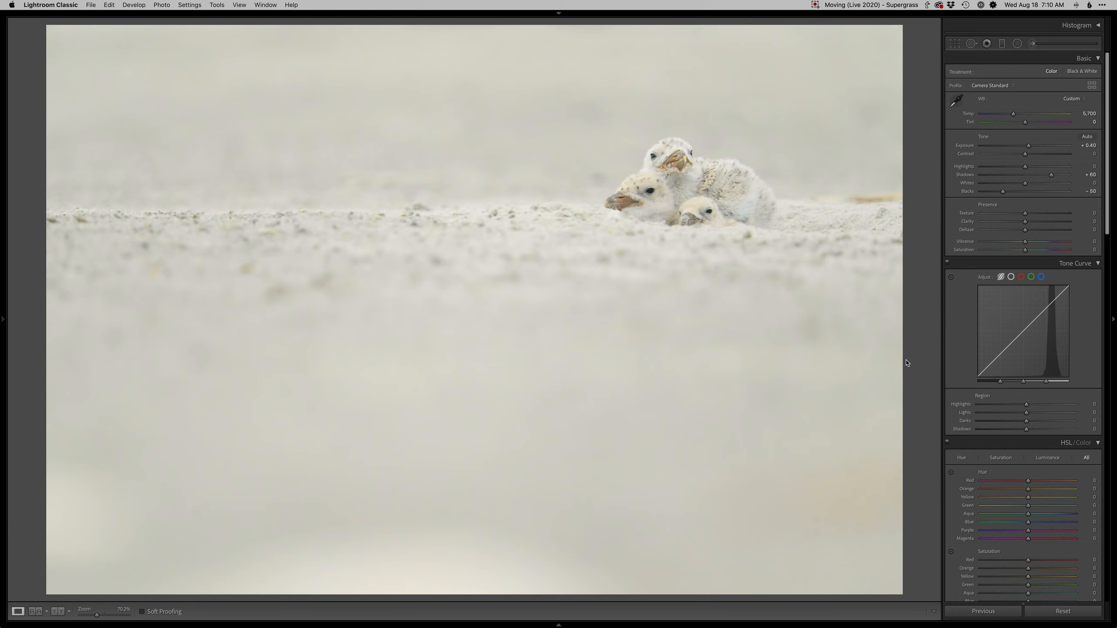
click(993, 5)
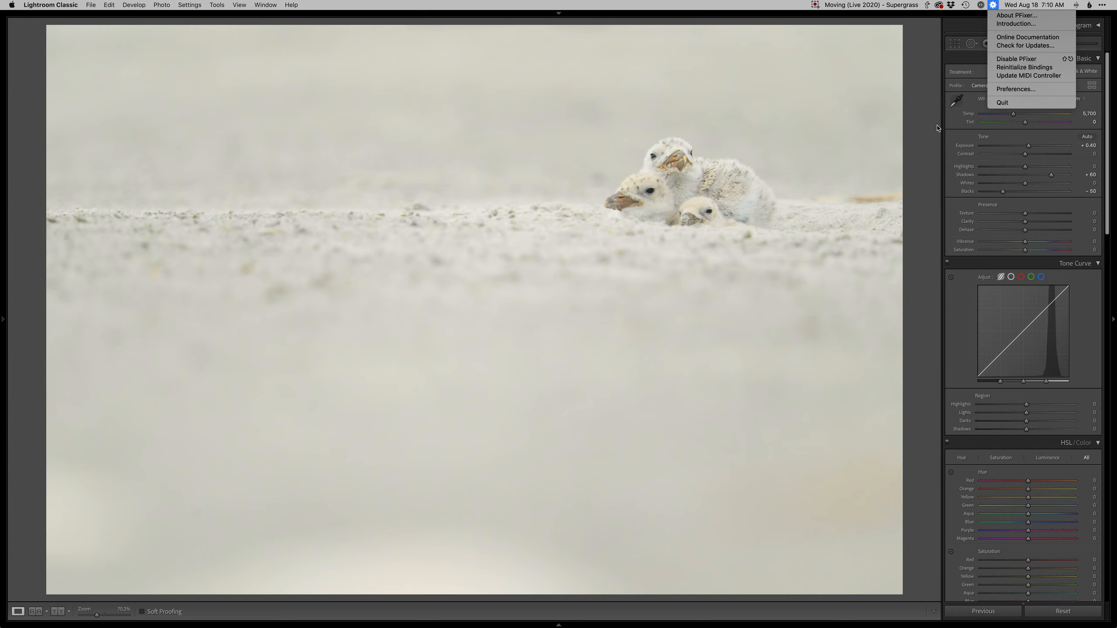
click(928, 161)
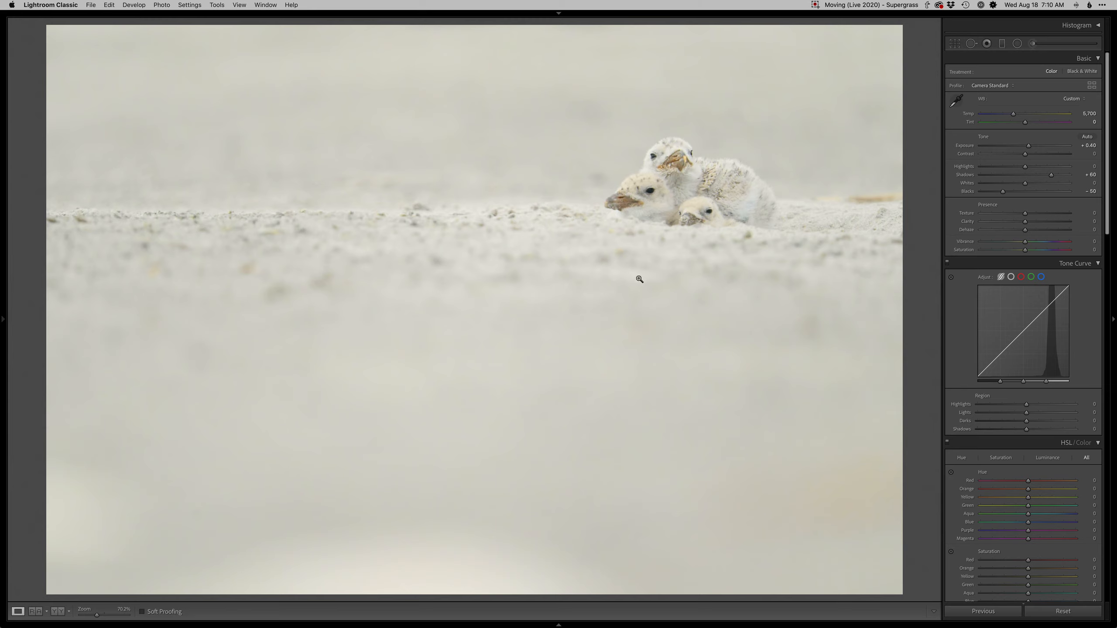
Brighten the photo by setting its exposure to +0.60
key(equal)
key(equal)
key(equal)
key(equal)
key(minus)
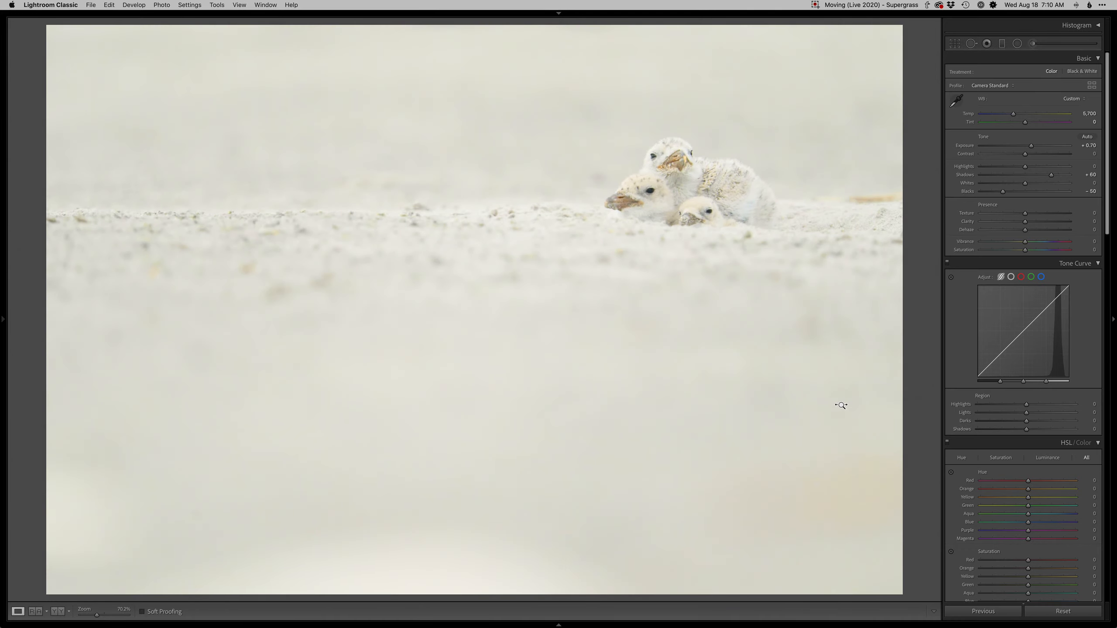
key(minus)
key(minus)
key(equal)
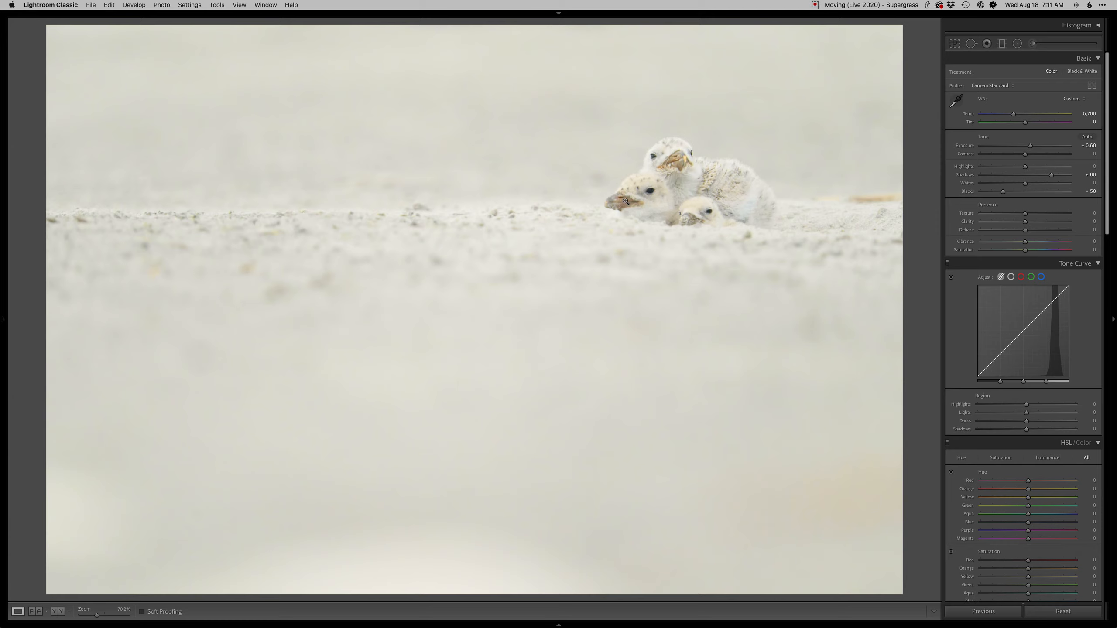
Open the adjusted photo in Photoshop in full screen mode and add an empty layer named Retouch
key(alt+super+e)
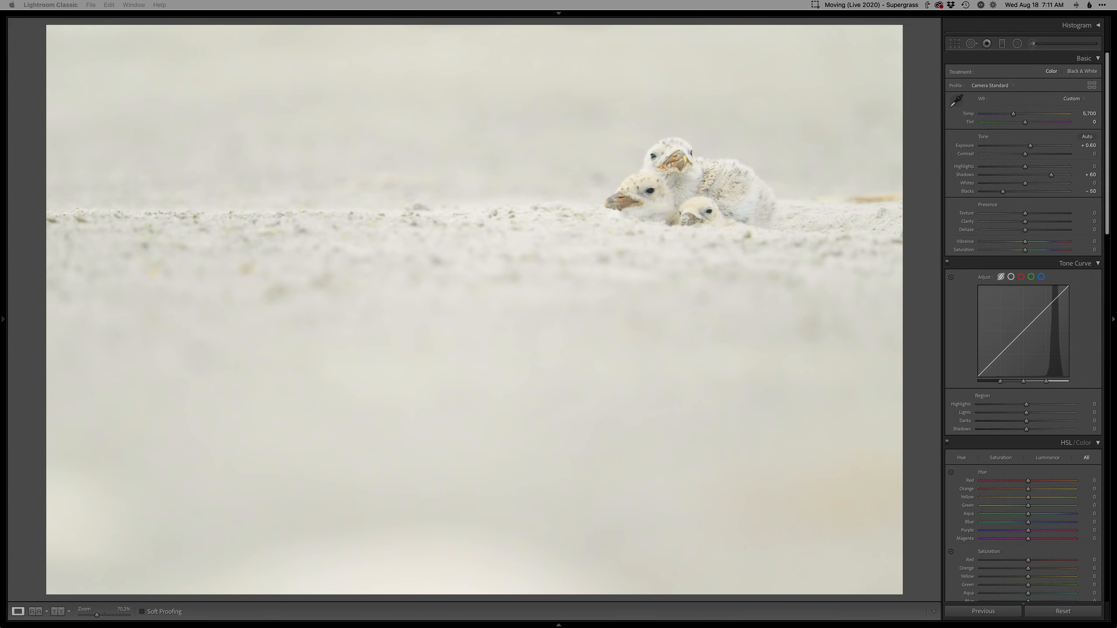
click(816, 5)
click(842, 32)
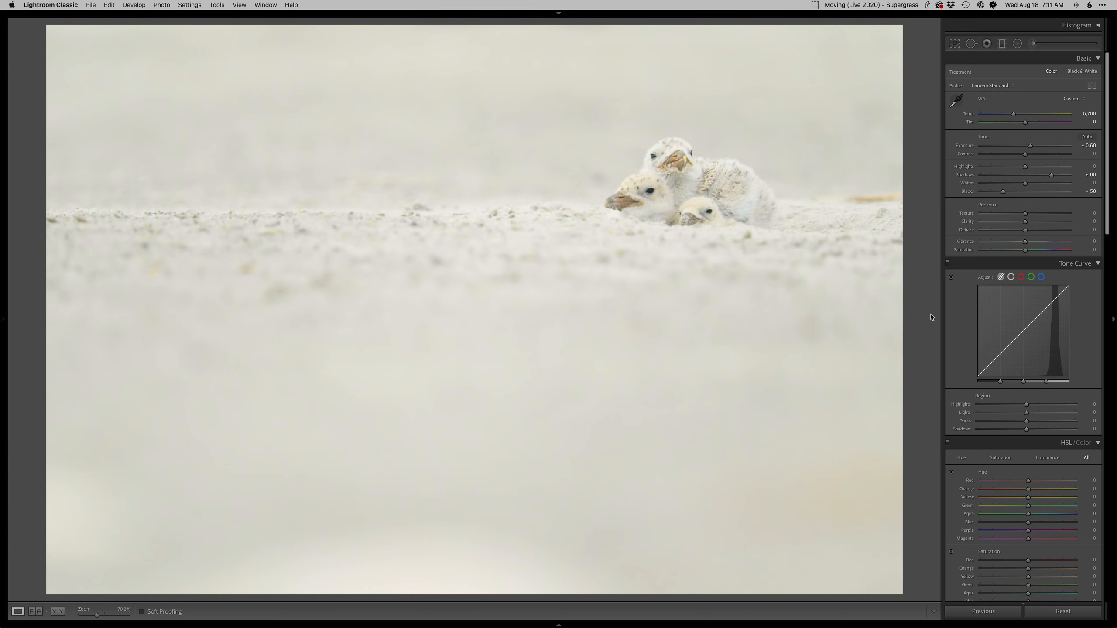
key(alt)
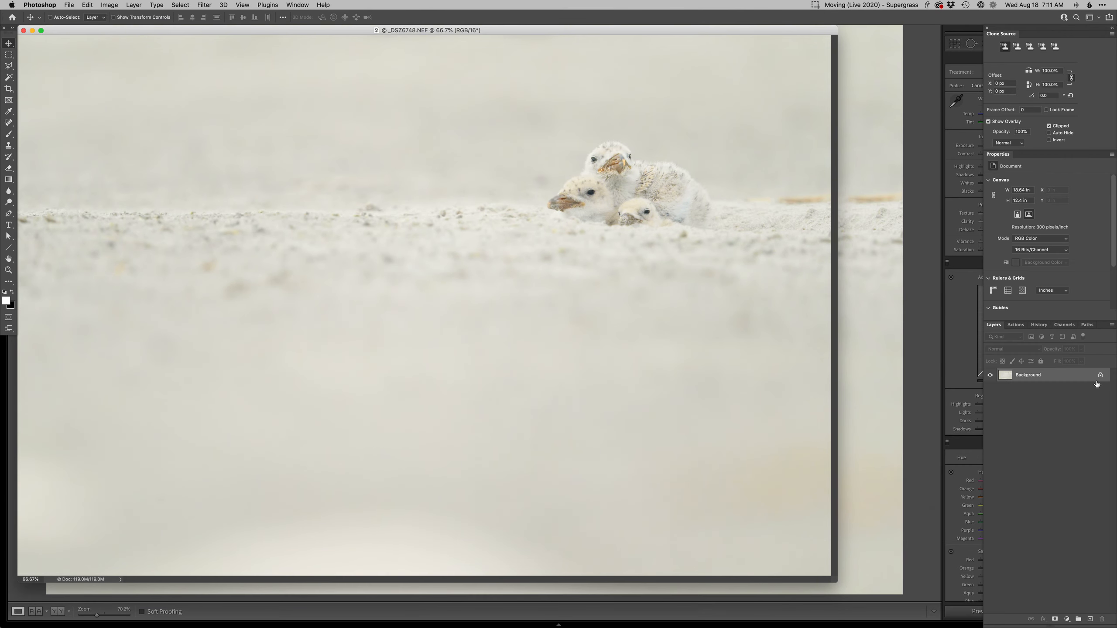
key(f)
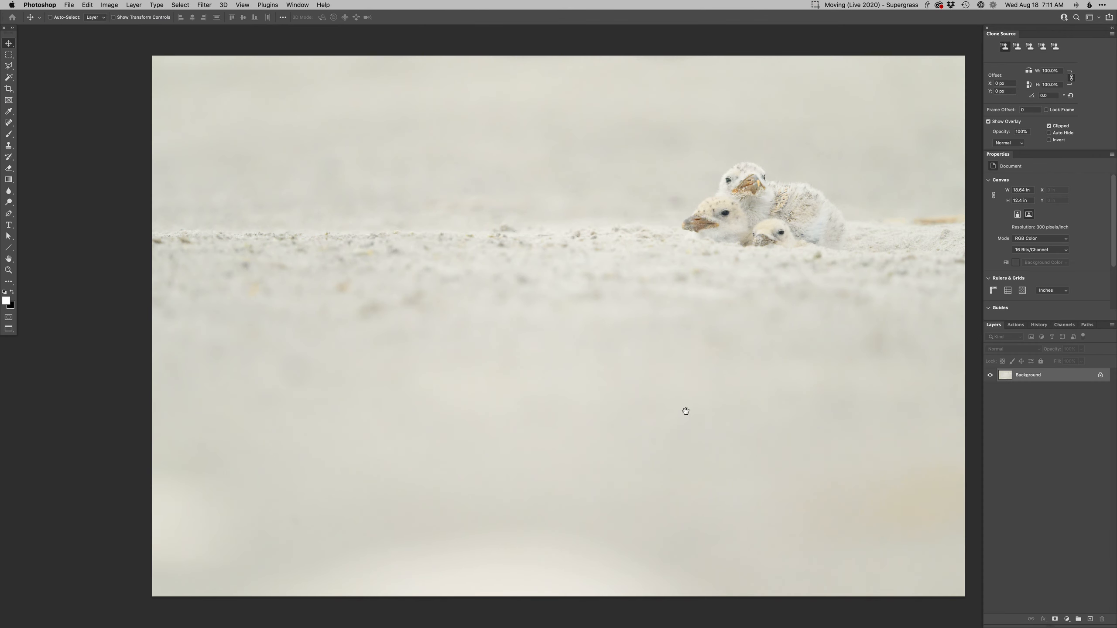
drag(686, 411, 646, 412)
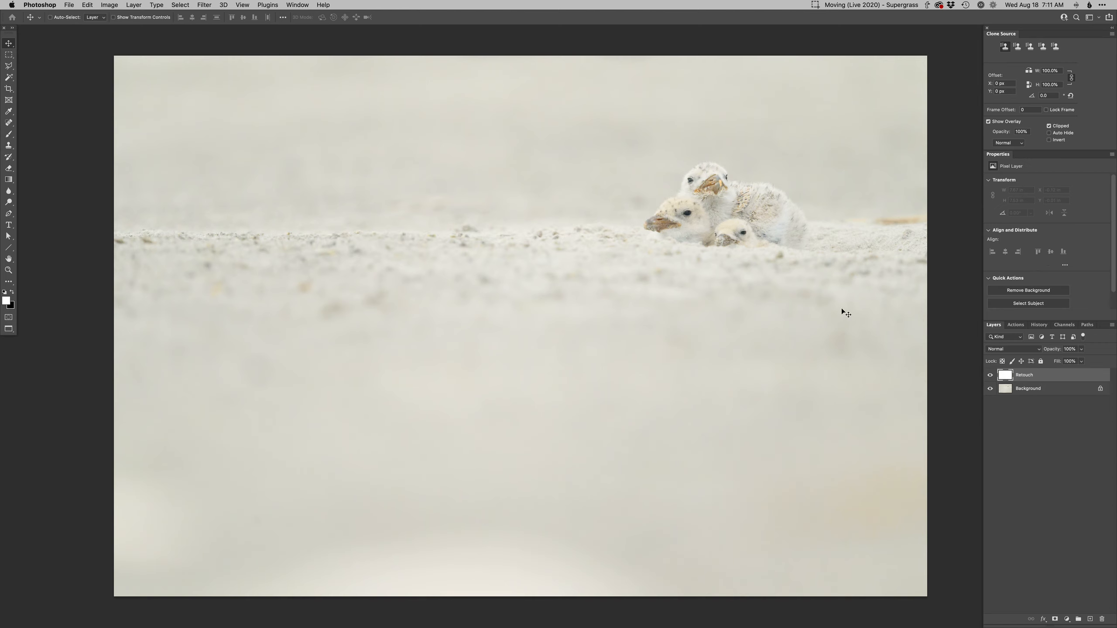
Clone out the tan patch on the horizon beside the chicks with the Clone Stamp on the Retouch layer
drag(869, 224, 774, 323)
super+click(777, 318)
super+click(753, 305)
key(s)
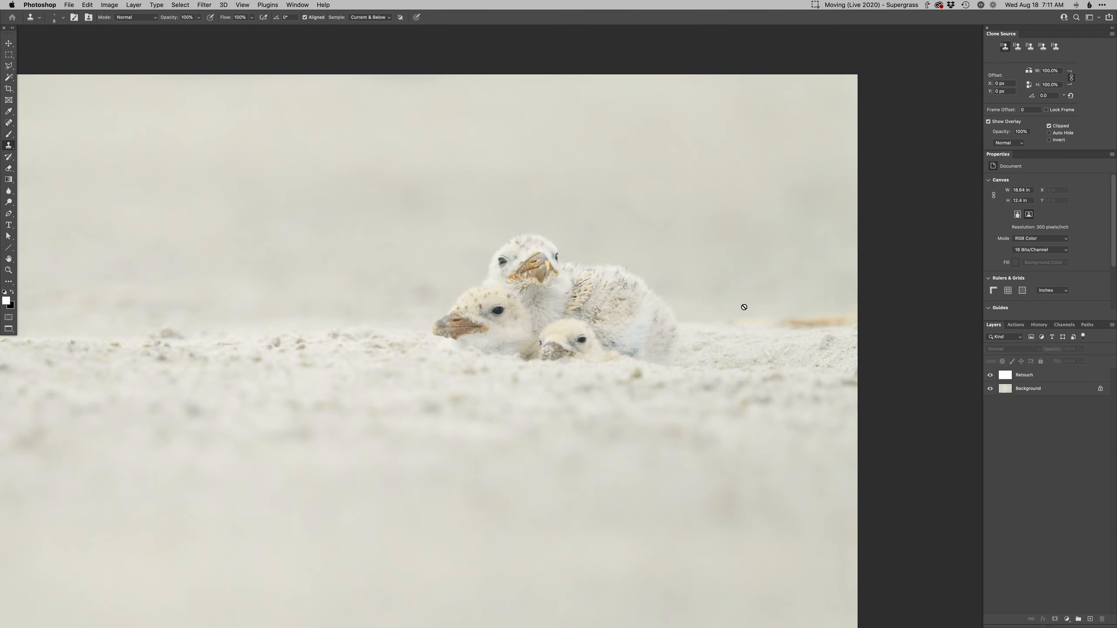
click(1023, 376)
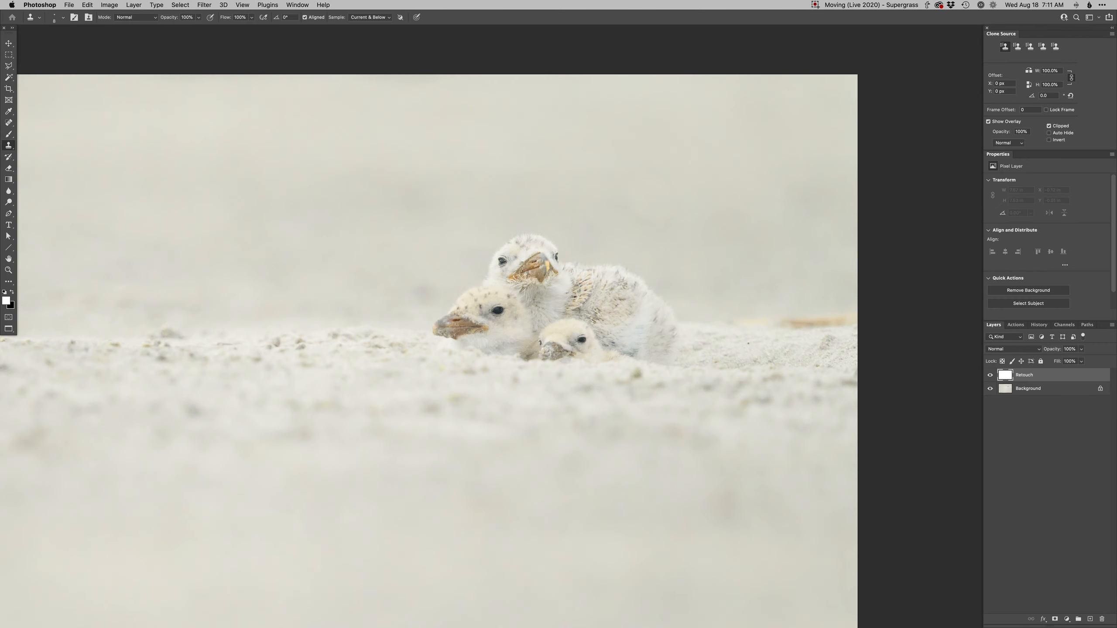
right_click(759, 306)
double_click(768, 377)
drag(723, 304, 704, 302)
alt+click(725, 313)
mouse_move(796, 318)
mouse_down()
mouse_move(847, 313)
mouse_move(785, 310)
mouse_up()
mouse_move(447, 309)
mouse_down()
mouse_move(694, 327)
mouse_move(659, 297)
mouse_up()
alt+click(632, 297)
Clone clean sand over distracting specks along the sand ridge on the Retouch layer
mouse_move(370, 335)
mouse_down()
mouse_move(832, 360)
mouse_move(785, 360)
mouse_up()
alt+click(819, 341)
mouse_move(368, 375)
mouse_down()
mouse_move(385, 391)
mouse_move(303, 389)
mouse_up()
alt+click(375, 391)
alt+click(375, 387)
alt+click(393, 391)
key(super+0)
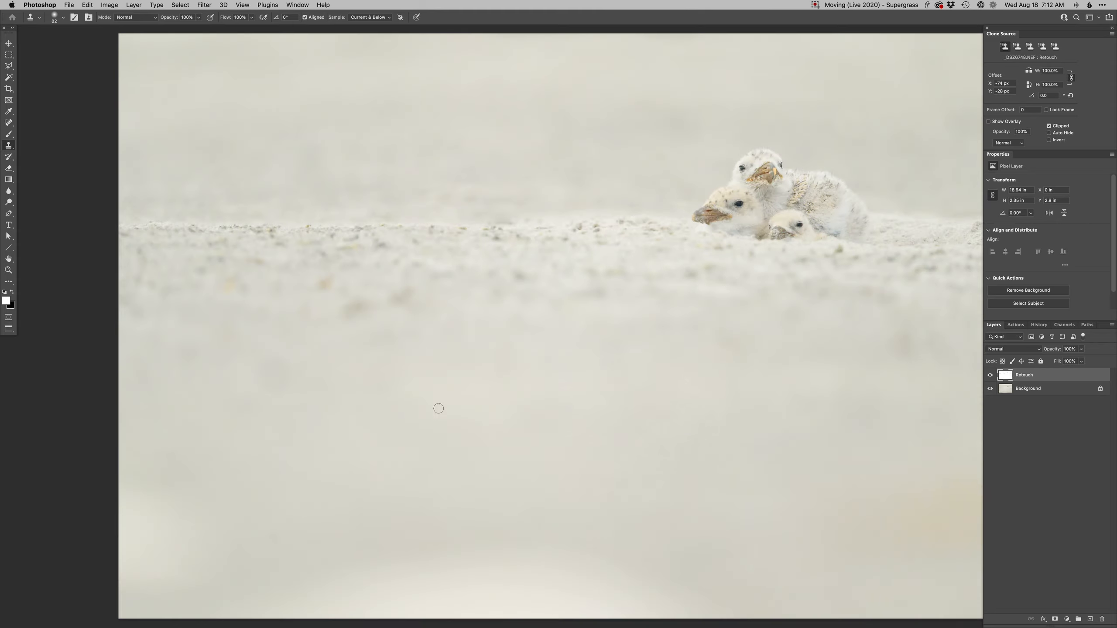
Clone out the remaining blemishes in the blurred foreground sand, sampling from clean areas nearby
mouse_move(662, 431)
mouse_down()
mouse_move(617, 432)
mouse_move(491, 376)
mouse_up()
mouse_move(407, 325)
mouse_down()
mouse_move(422, 324)
mouse_move(340, 315)
mouse_move(336, 337)
mouse_up()
alt+click(415, 297)
alt+click(286, 317)
alt+super+click(512, 411)
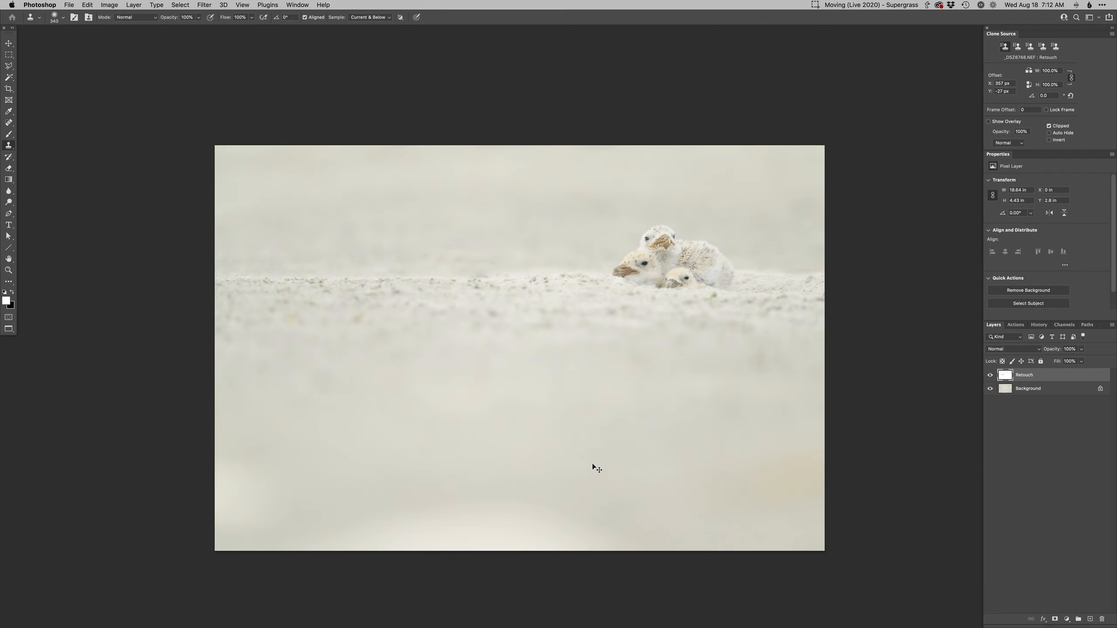
Add a Dodge curves layer and brighten the foreground and background sand with a very large soft brush
key(super+F2)
right_click(619, 475)
click(621, 490)
mouse_move(543, 467)
mouse_down()
mouse_move(688, 427)
mouse_move(653, 433)
mouse_up()
mouse_move(260, 390)
mouse_down()
mouse_move(539, 399)
mouse_move(503, 474)
mouse_move(289, 479)
mouse_move(762, 460)
mouse_up()
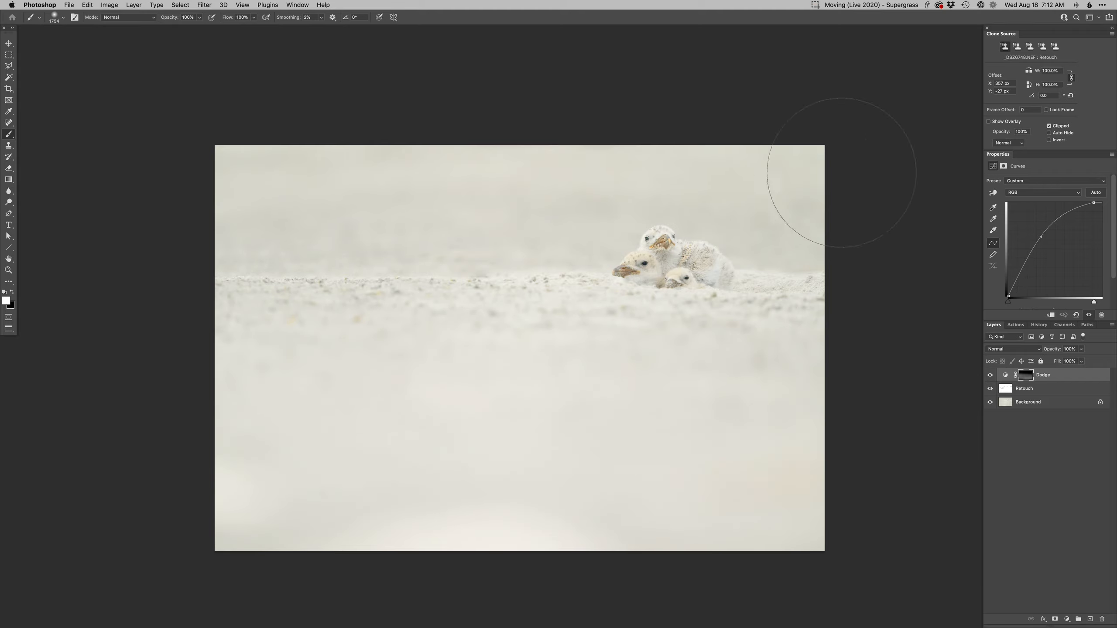
drag(838, 219, 107, 179)
Paint black on the Dodge mask over the chicks to keep them from being brightened
mouse_move(719, 279)
mouse_down()
mouse_move(686, 280)
mouse_move(660, 249)
mouse_up()
key(x)
mouse_move(661, 239)
mouse_down()
mouse_move(642, 272)
mouse_move(708, 265)
mouse_move(707, 275)
mouse_move(663, 261)
mouse_up()
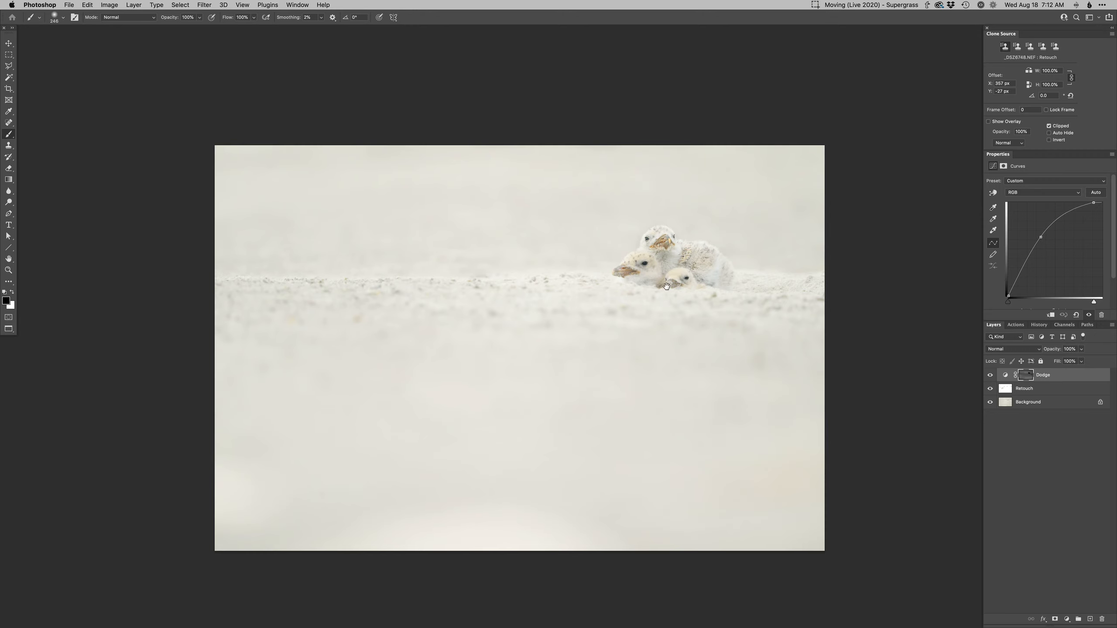
super+click(663, 264)
drag(662, 296, 646, 379)
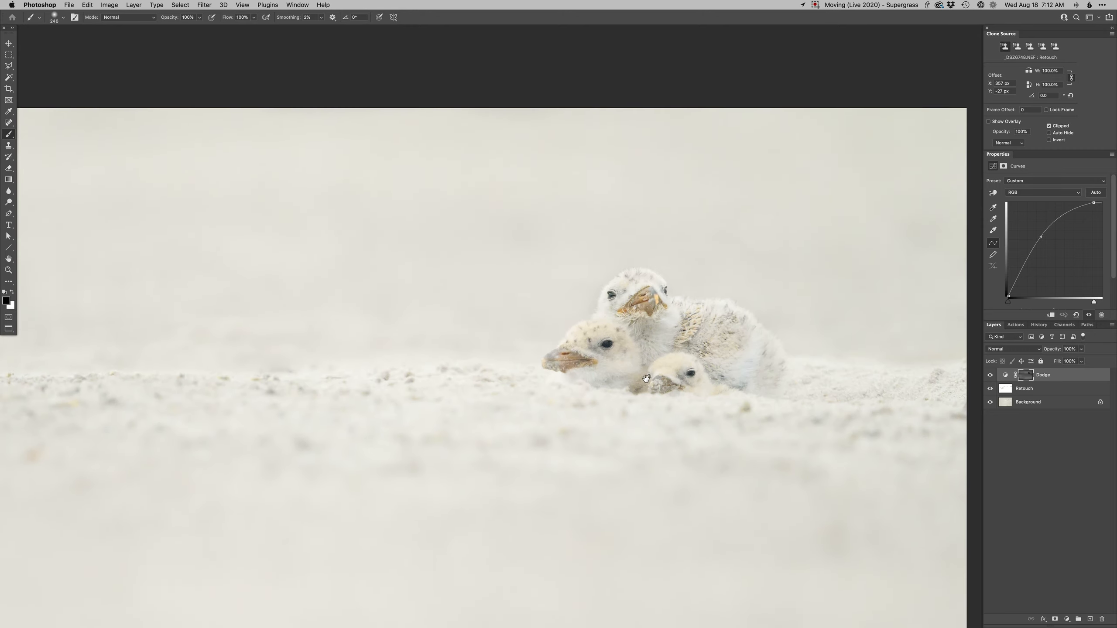
super+click(643, 342)
Add a second Dodge curves layer and lighten the chicks' eyes with a small brush
key(super+F2)
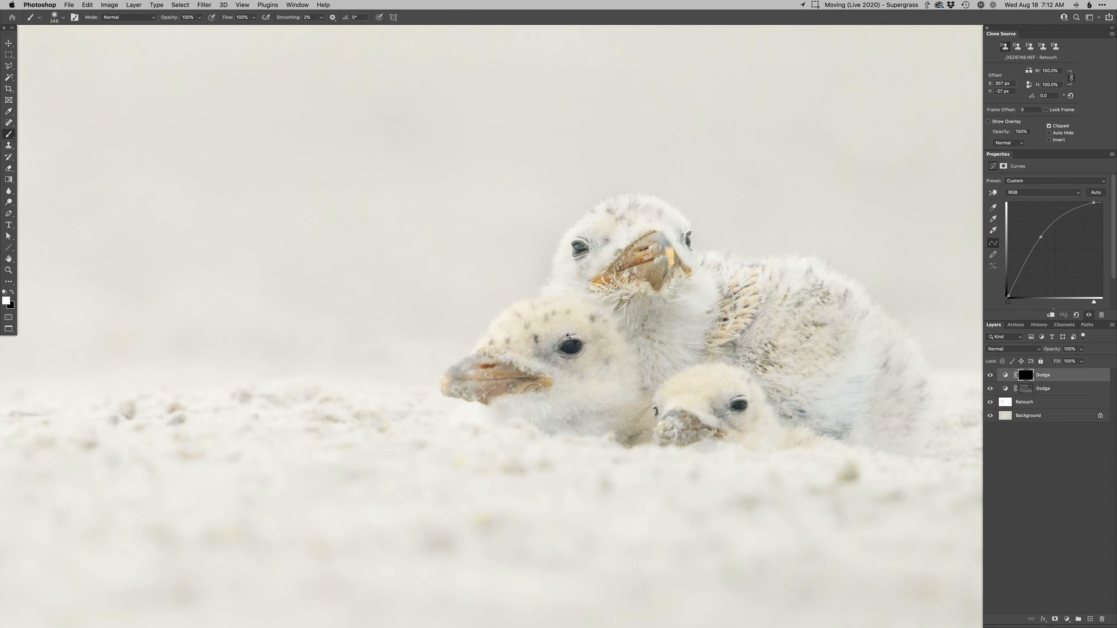
super+click(574, 339)
right_click(584, 351)
text(47)
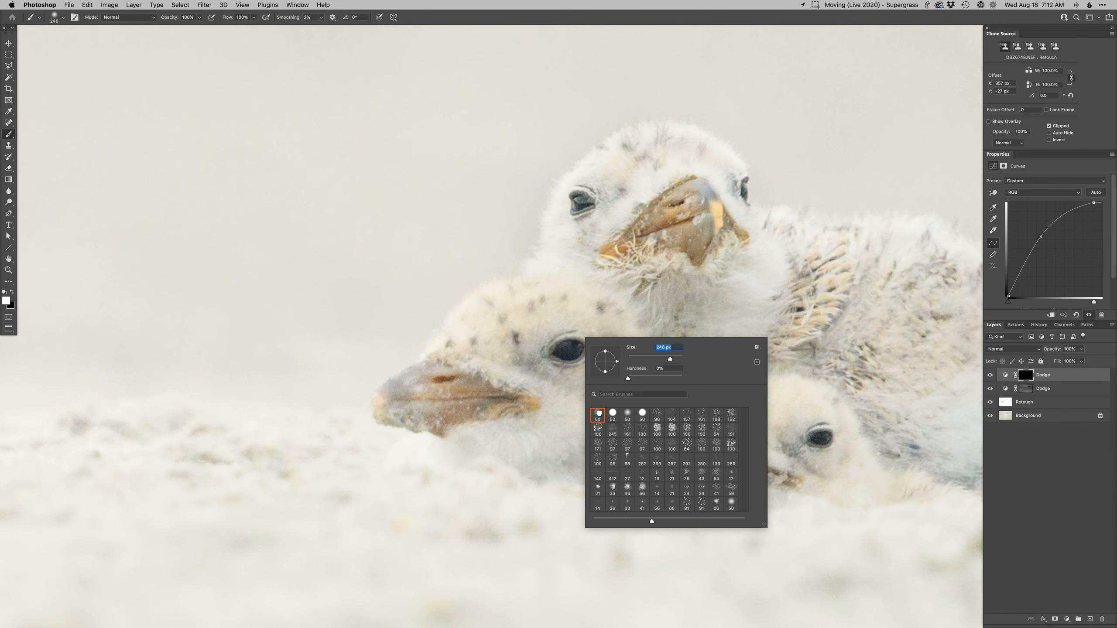
key(Return)
drag(568, 347, 557, 346)
drag(567, 345, 561, 345)
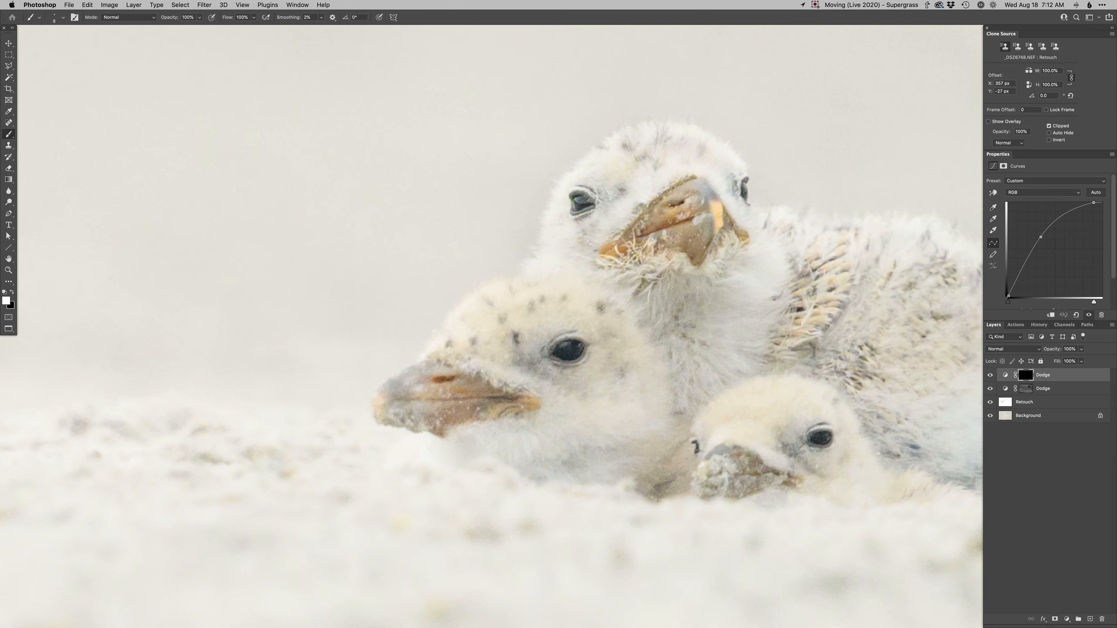
key(x)
key(x)
drag(744, 186, 744, 189)
drag(827, 435, 829, 438)
Add a Curves adjustment layer, move its black point inward and pull the shadow part of the curve down slightly
key(super+m)
key(Return)
key(plus)
key(Right)
key(Right)
key(Right)
key(Right)
key(Right)
key(Right)
key(Right)
key(Right)
key(Right)
key(Right)
key(Right)
key(Right)
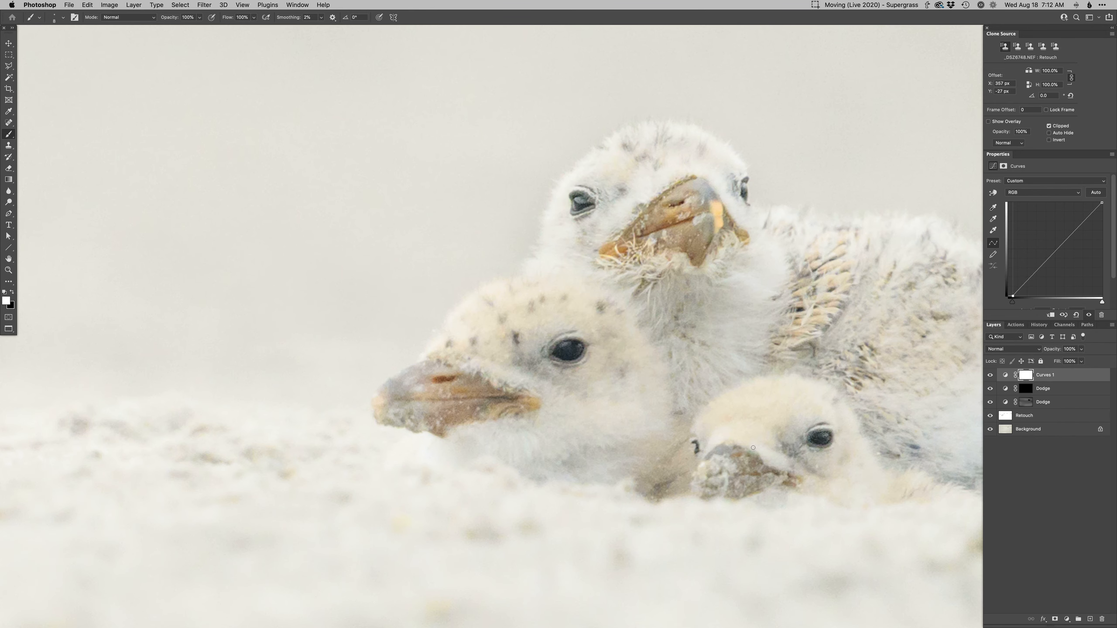
drag(1031, 277, 1032, 279)
Invert the Curves 1 mask and paint the darkening onto the chicks' beaks and surrounding shadows
key(super+i)
key(bracketright)
key(bracketright)
key(bracketright)
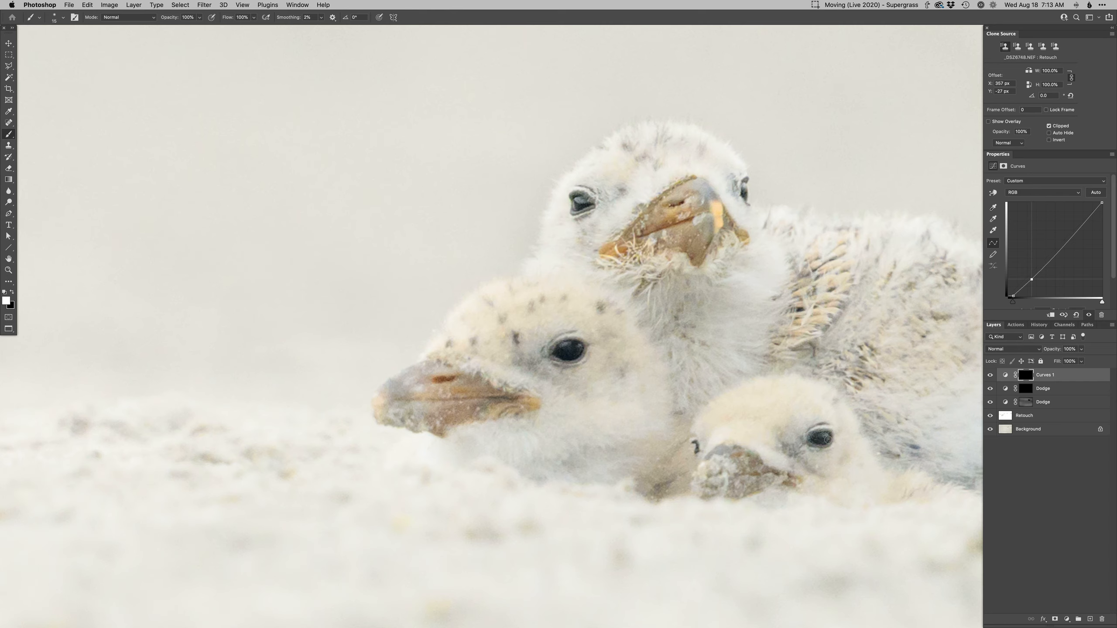
drag(751, 476, 782, 478)
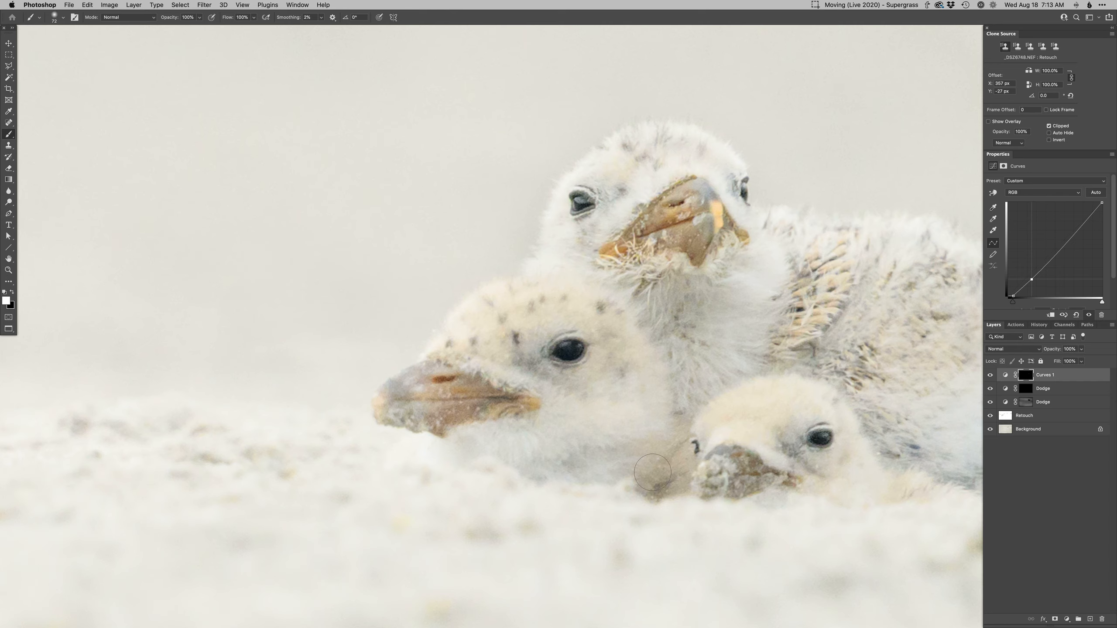
drag(695, 453, 725, 474)
drag(686, 199, 666, 226)
mouse_move(478, 398)
mouse_down()
mouse_move(412, 402)
mouse_move(489, 399)
mouse_move(445, 386)
mouse_up()
Add another Curves layer with a lowered blue channel, invert its mask and paint the warming onto the beaks
key(super+alt+m)
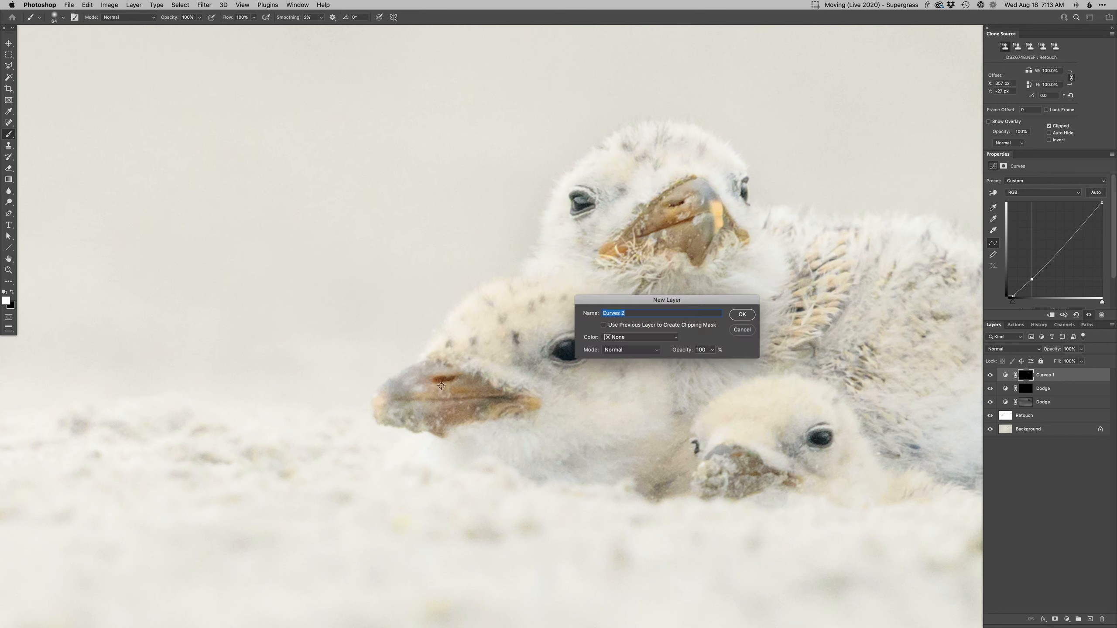
key(Return)
key(alt+5)
key(alt+3)
drag(1065, 240, 1067, 241)
key(alt+5)
key(super+i)
mouse_move(463, 398)
ctrl+alt+mouse_down()
mouse_move(432, 393)
mouse_move(451, 410)
mouse_move(389, 391)
ctrl+alt+mouse_up()
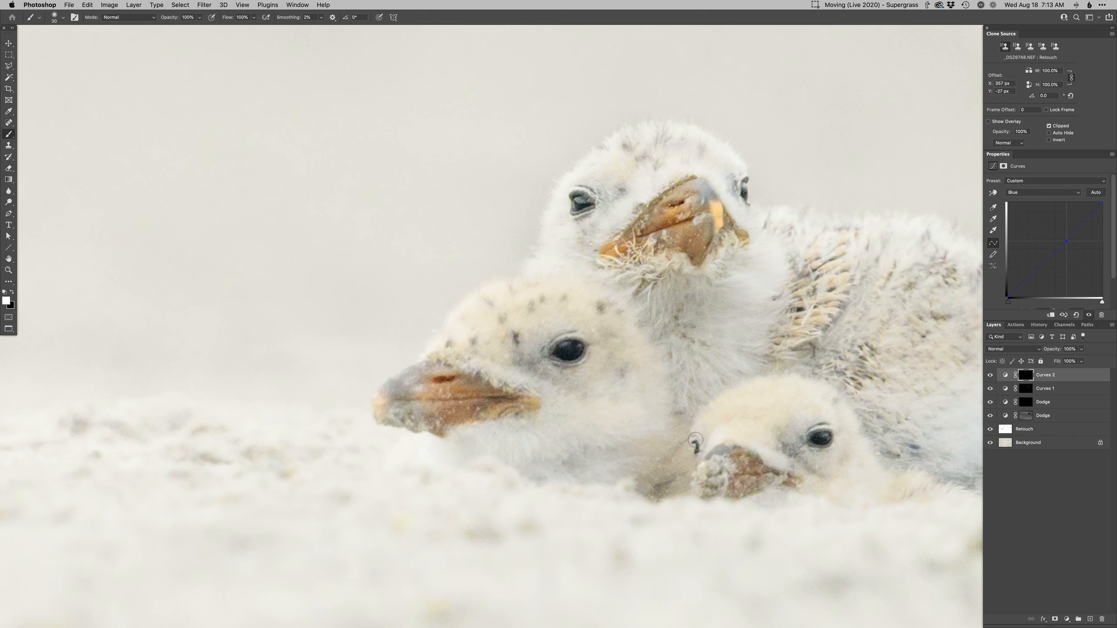
Add a contrast curves layer, invert its mask and paint the effect over the chicks' bodies
key(F2)
key(super+i)
alt+click(657, 362)
mouse_move(671, 376)
mouse_down()
mouse_move(696, 375)
mouse_move(691, 366)
mouse_up()
key(d)
alt+click(670, 375)
mouse_move(645, 398)
mouse_down()
mouse_move(664, 253)
mouse_move(741, 331)
mouse_move(838, 352)
mouse_move(874, 348)
mouse_move(792, 369)
mouse_up()
Compare the whole edited photo with the original Background layer
key(super+0)
drag(680, 342, 669, 348)
drag(676, 368, 600, 306)
drag(831, 468, 847, 532)
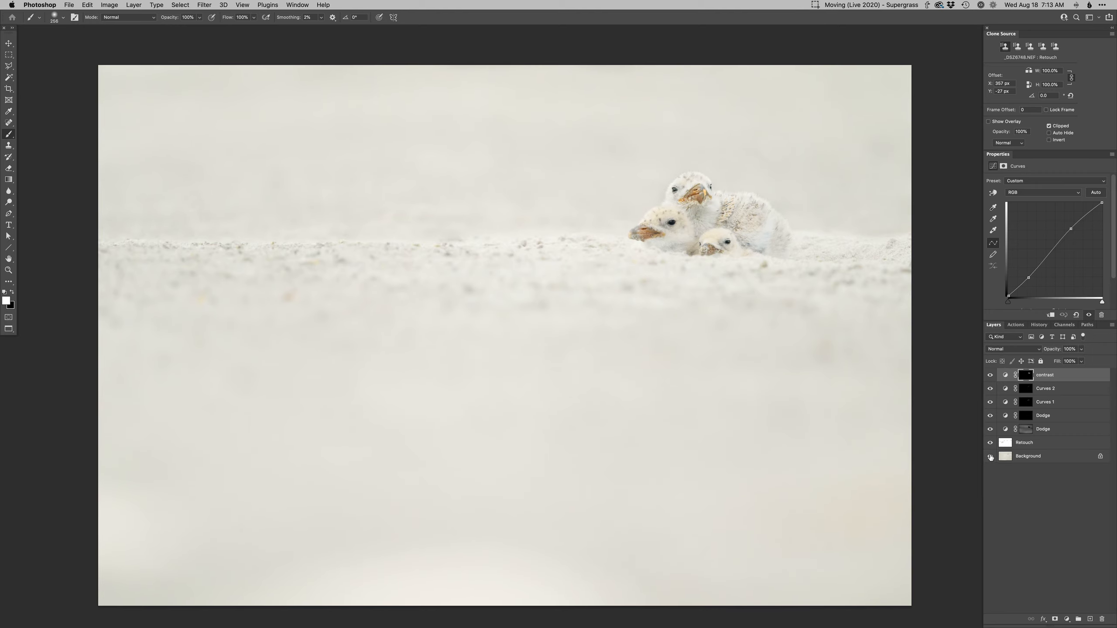
alt+click(991, 457)
alt+click(990, 457)
alt+click(991, 458)
alt+click(990, 458)
Add a Curves layer that lowers the blue channel to warm the whole photo, and compare with the original
key(super+shift+m)
key(Return)
key(alt+5)
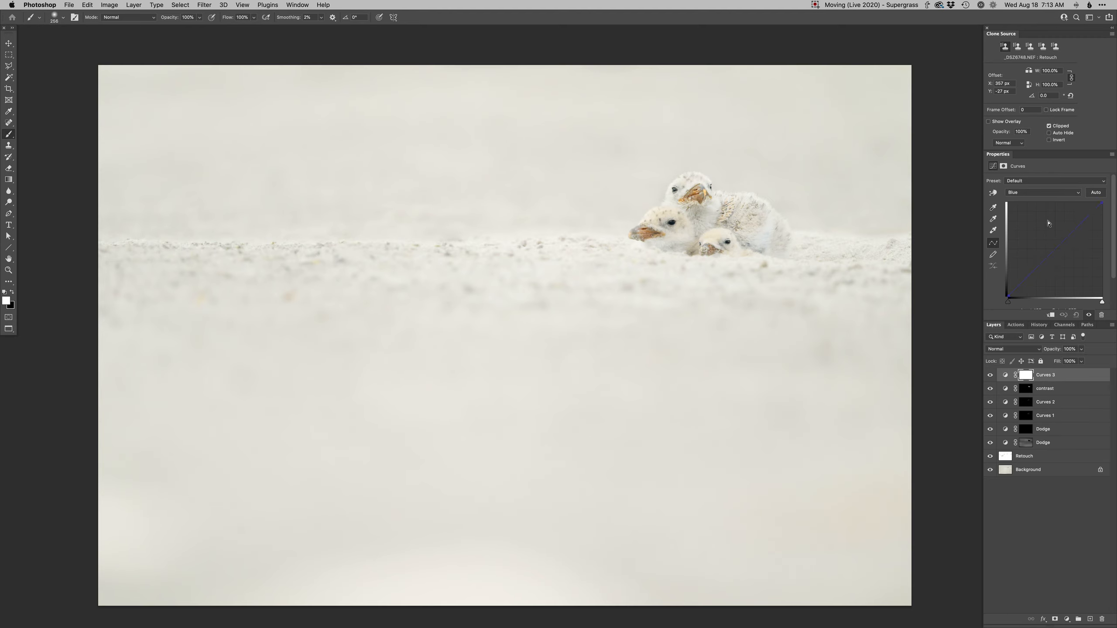
click(1079, 226)
alt+click(991, 472)
alt+click(992, 472)
Select the lower Dodge layer's mask and brush over the chicks
click(1025, 441)
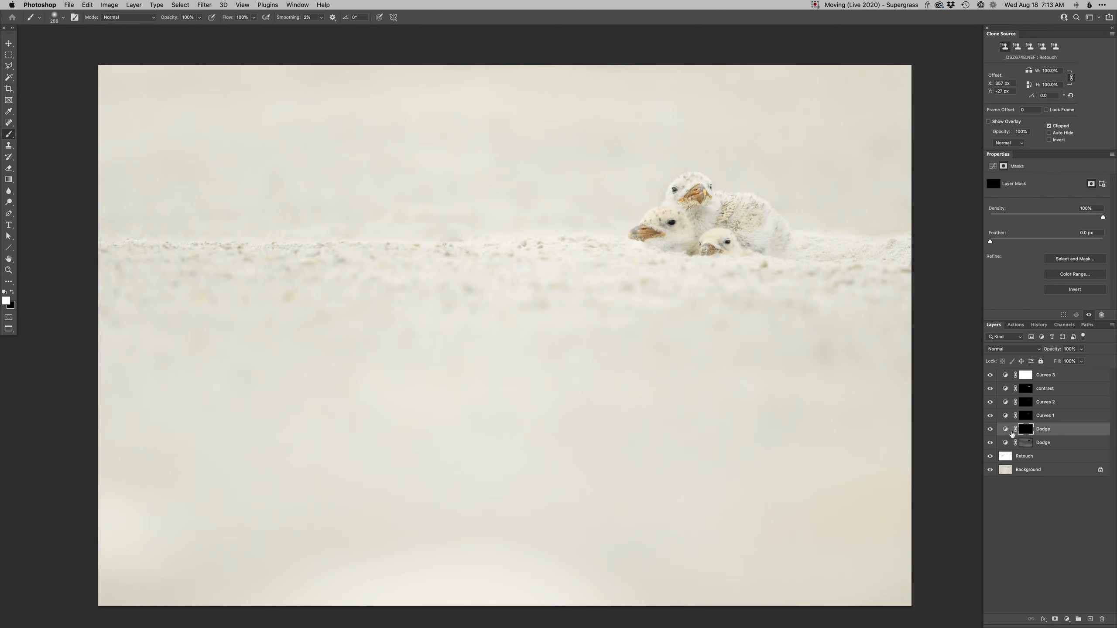
drag(679, 226, 673, 221)
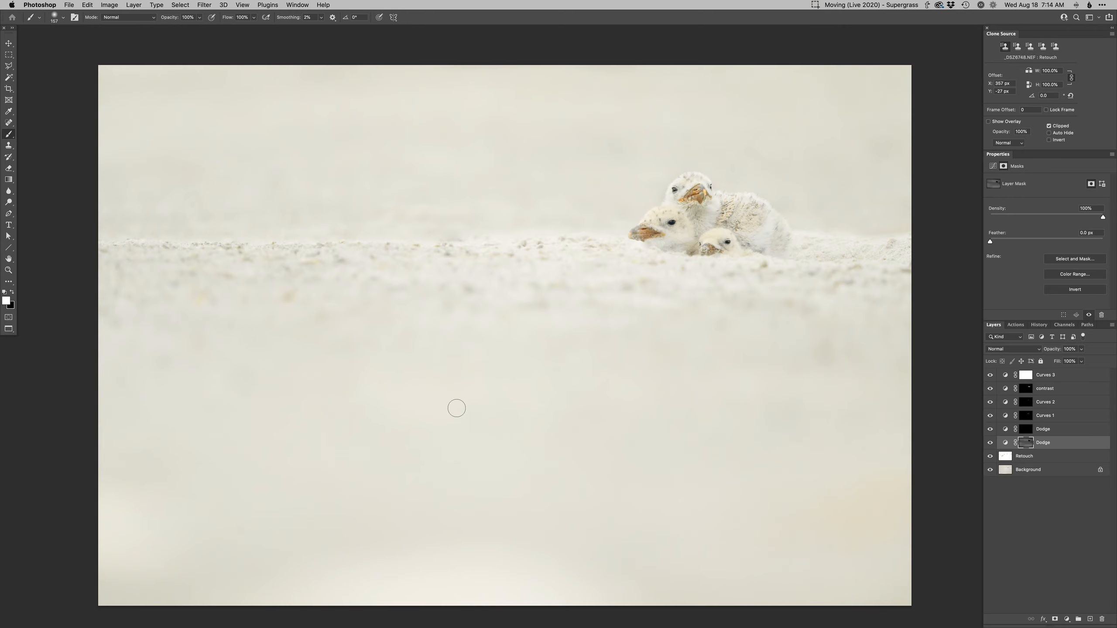
Switch back to Lightroom Classic, show the photos as a library grid and select the unedited virtual copy
key(super+Tab)
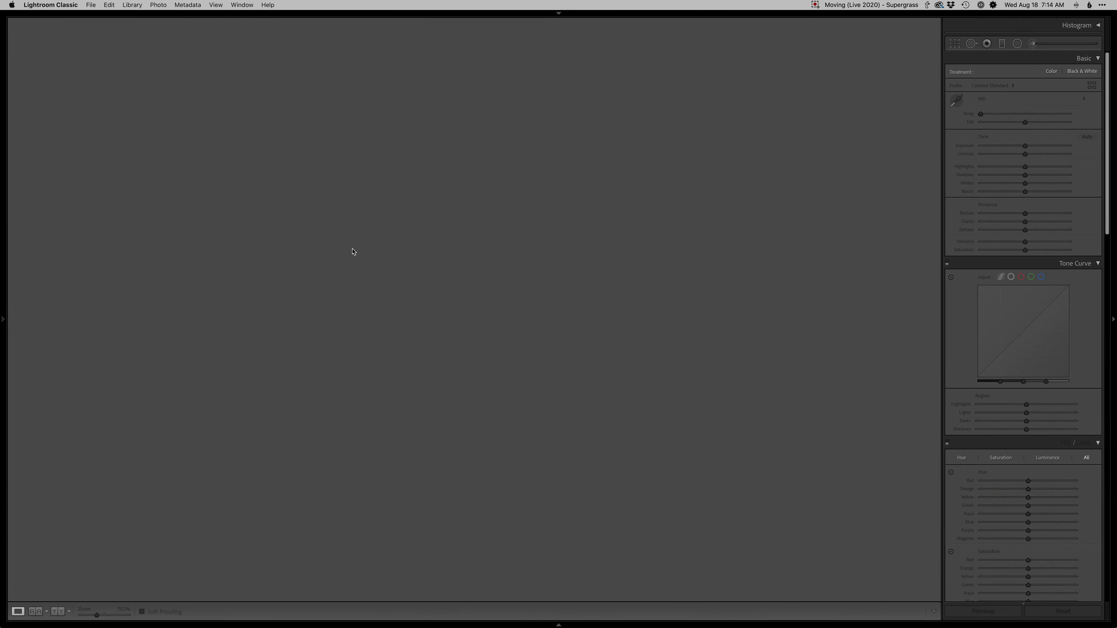
key(g)
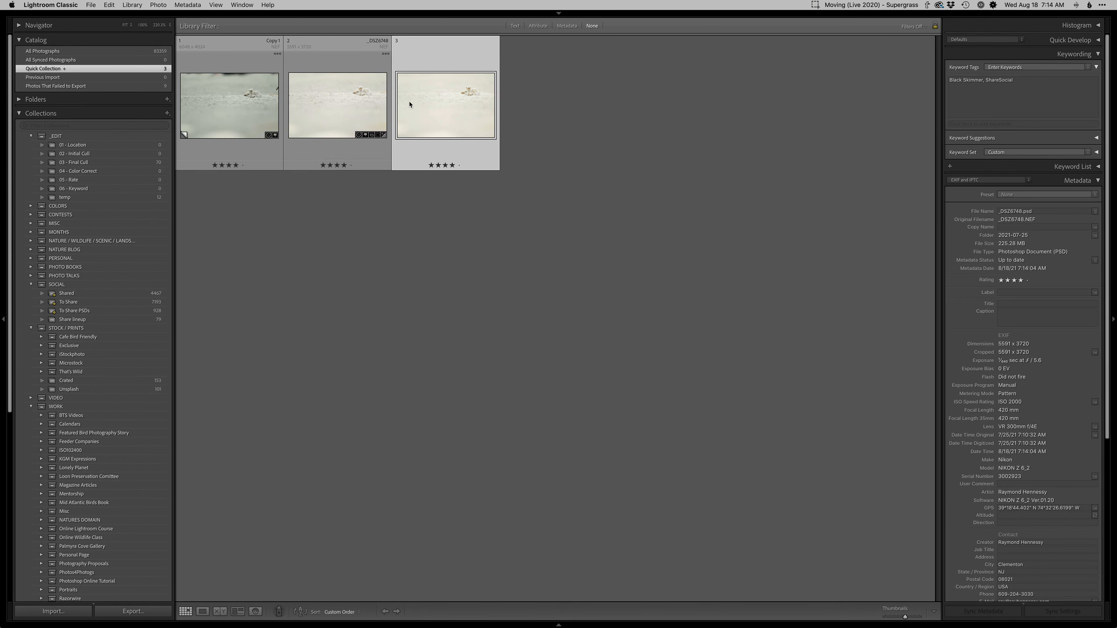
click(225, 120)
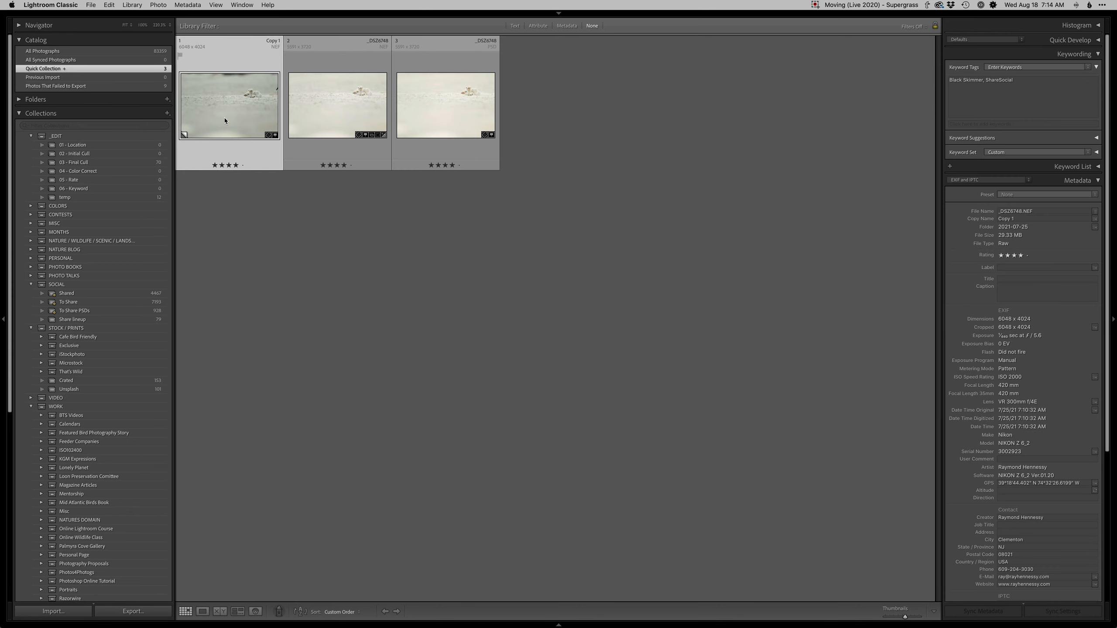
Compare the unedited virtual copy with the third, edited photo side by side in Survey view, with the side panels hidden
super+click(436, 111)
key(n)
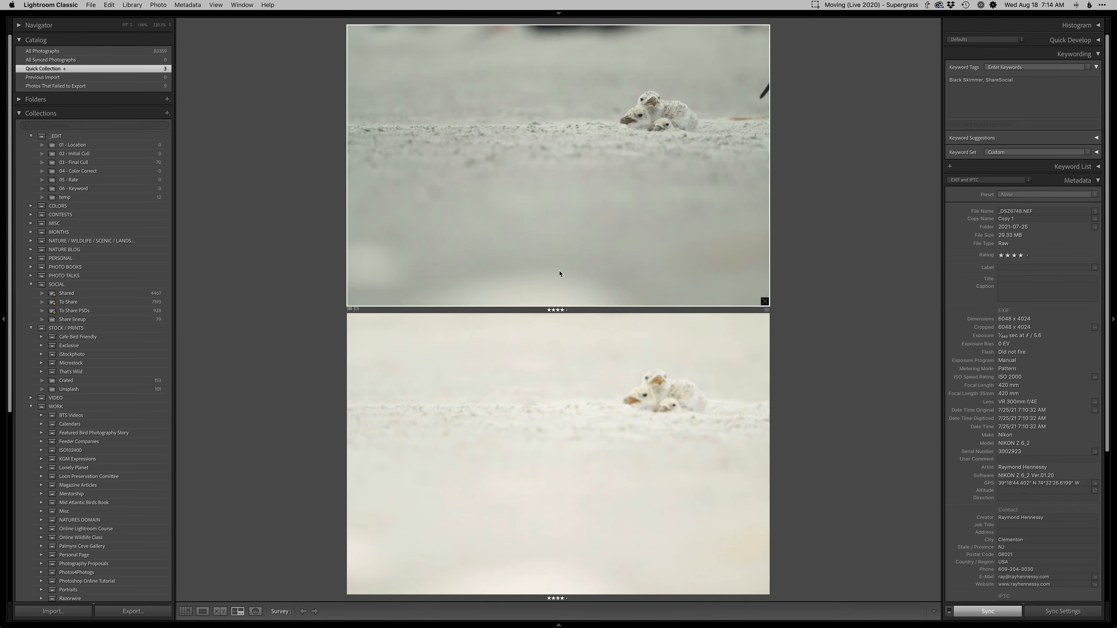
key(Tab)
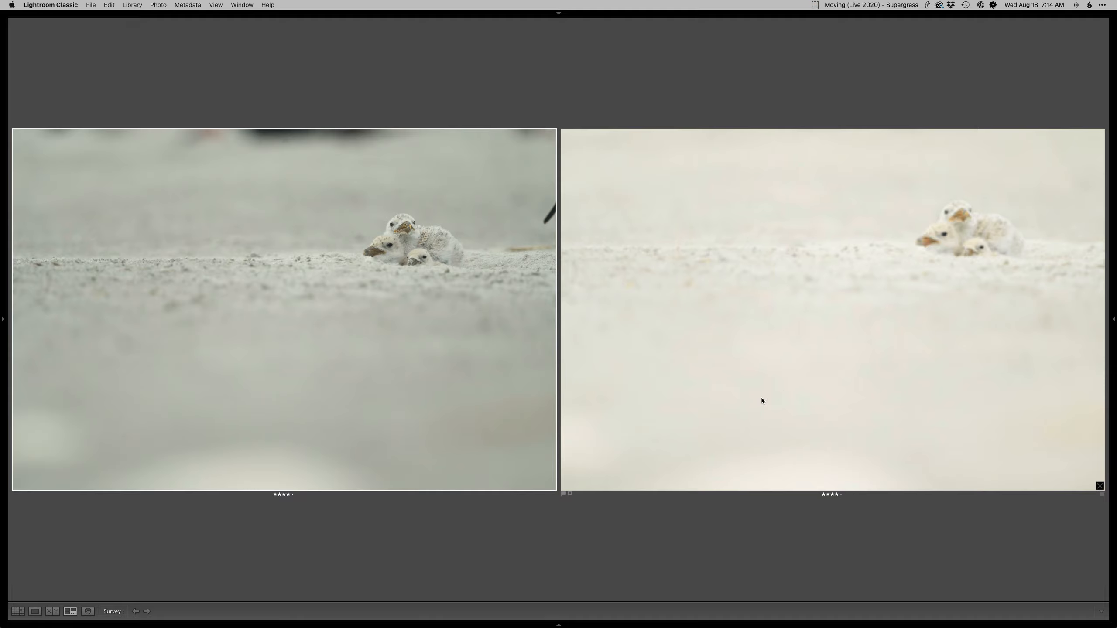
Examine the edited photo enlarged, zoom in on the chicks, and flip between it and the unedited copy at full view
double_click(759, 439)
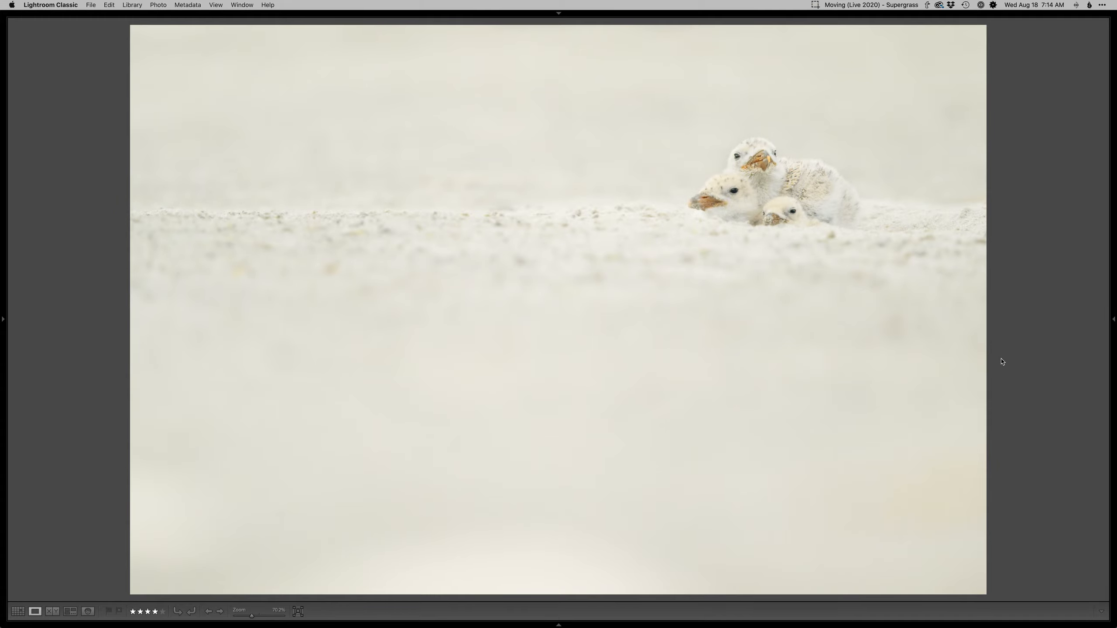
key(n)
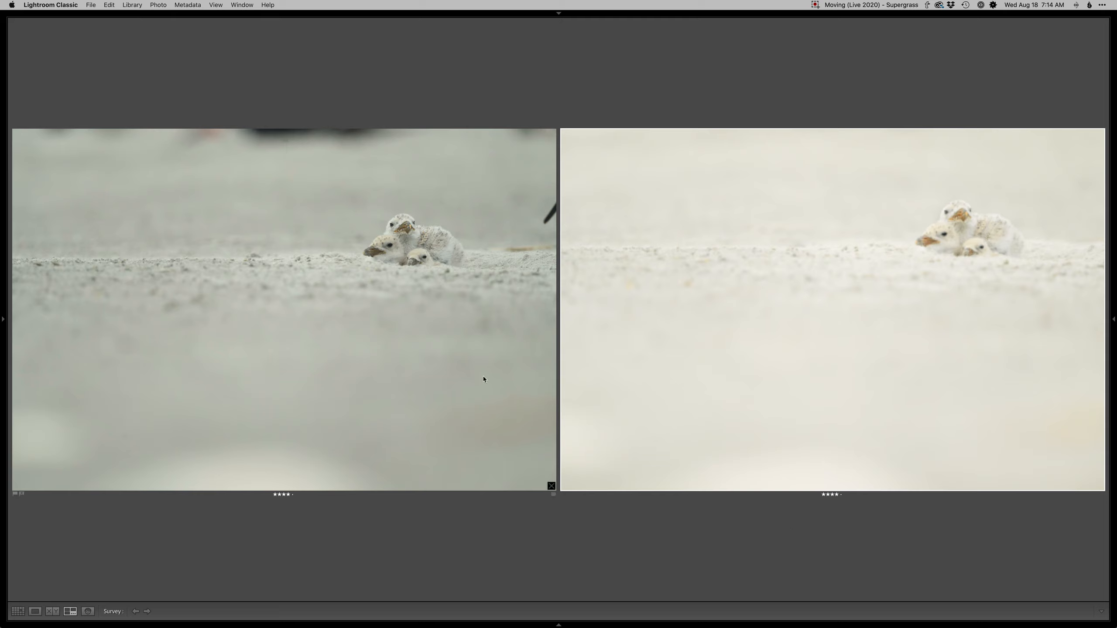
double_click(781, 384)
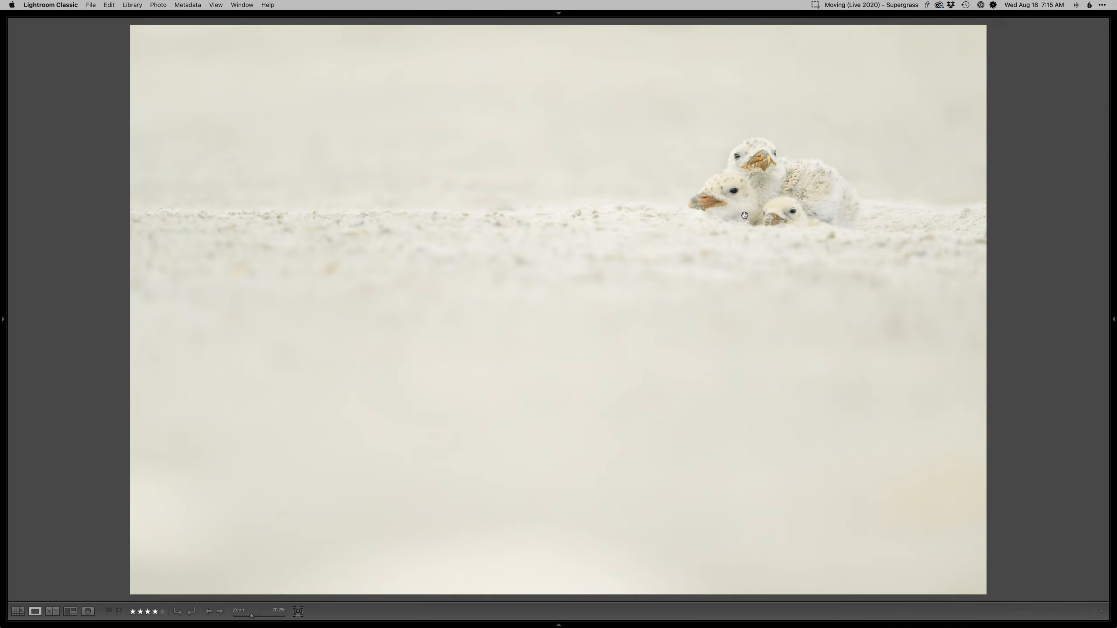
click(744, 215)
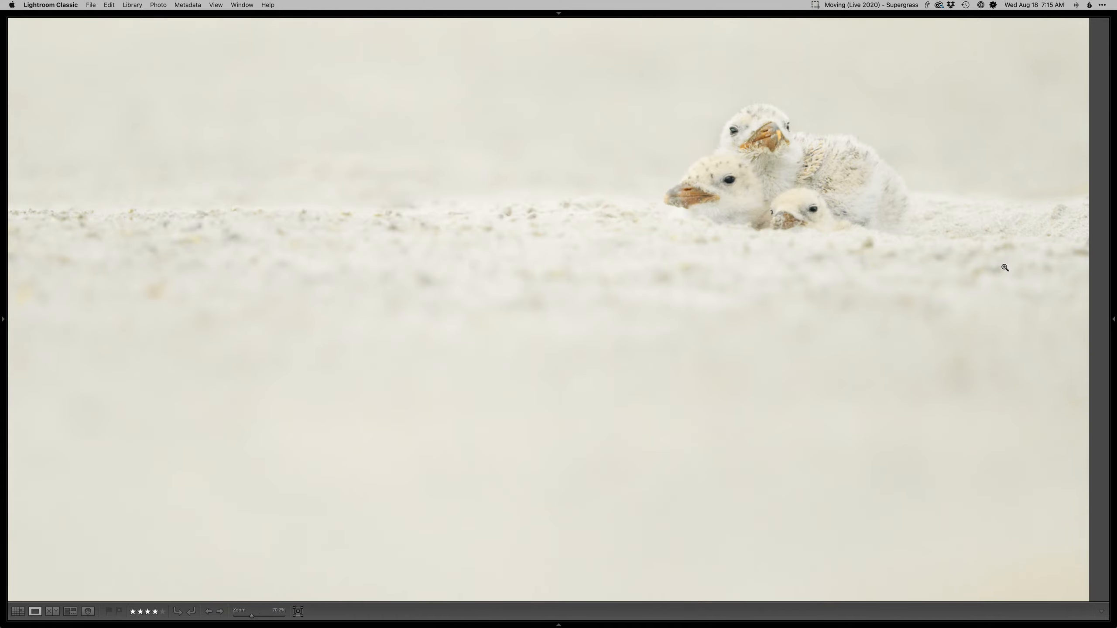
click(1052, 322)
key(Left)
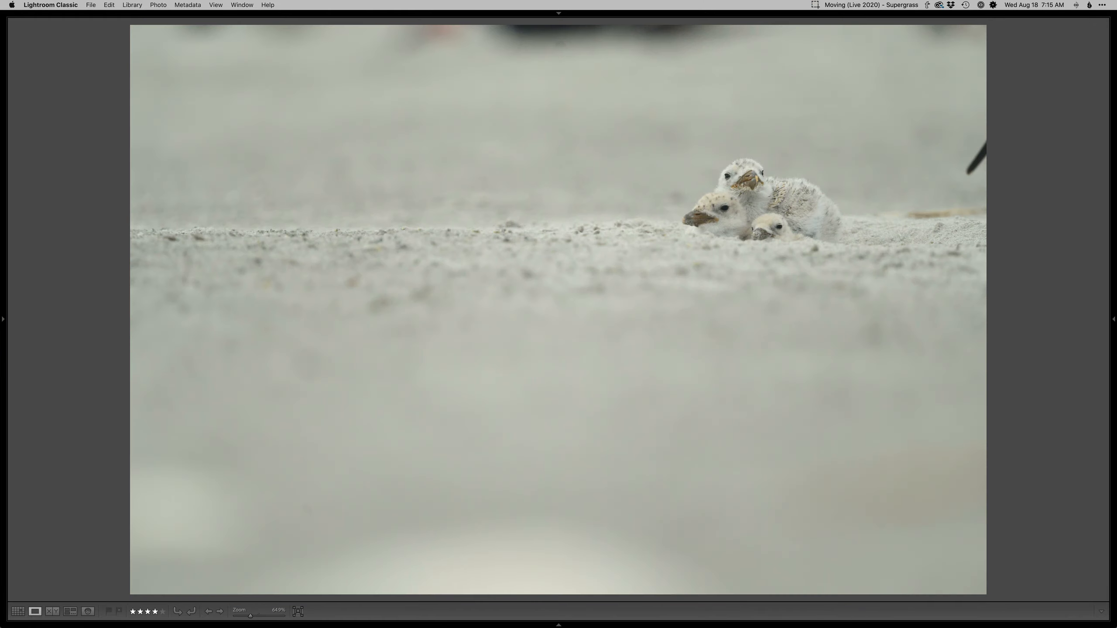
key(Right)
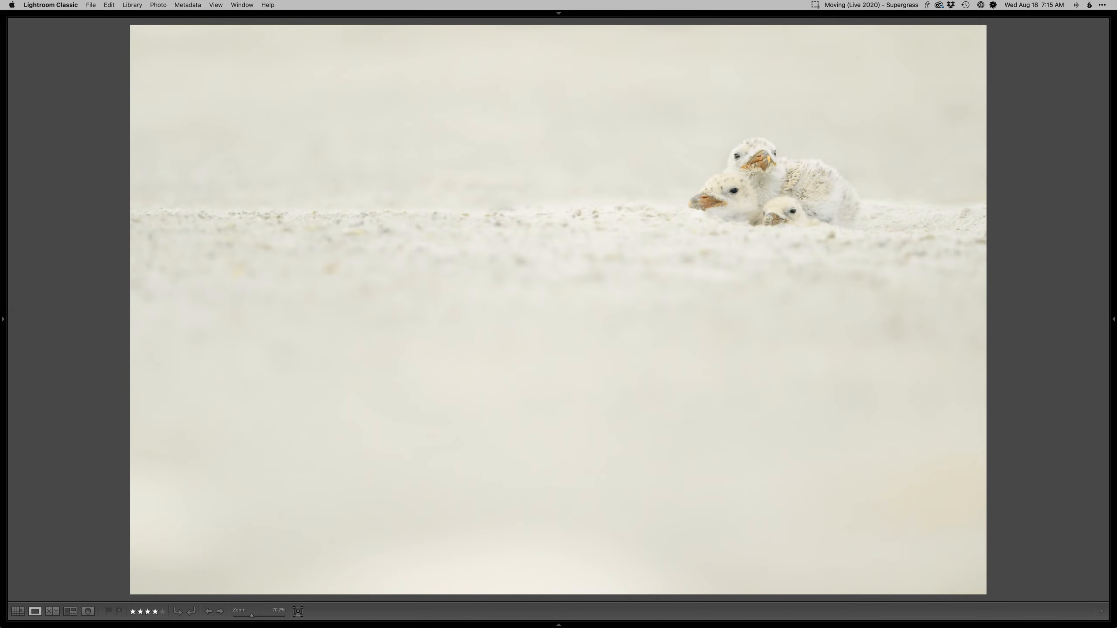
Switch to Safari, bring up the wildlife photography website's window and open its Online Workshops page
key(super+Tab)
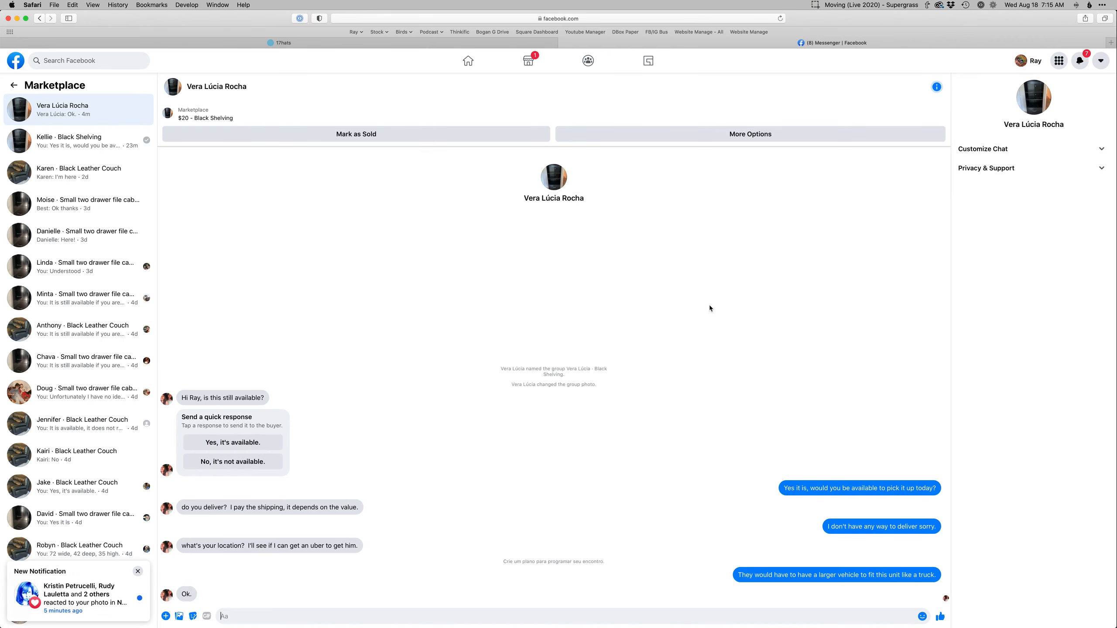
key(super+grave)
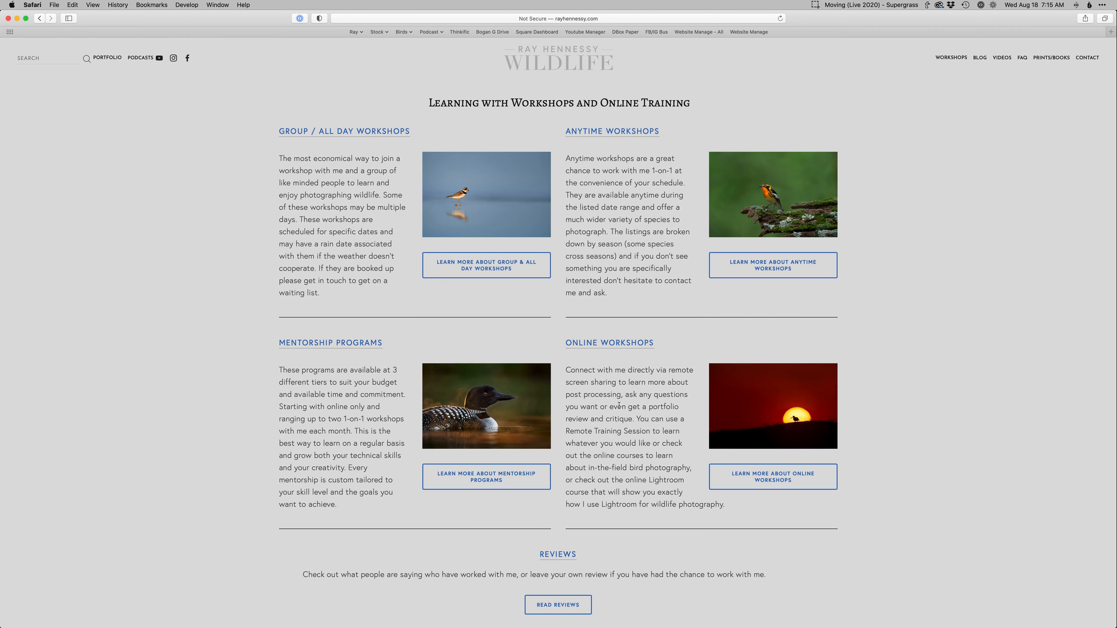
click(623, 347)
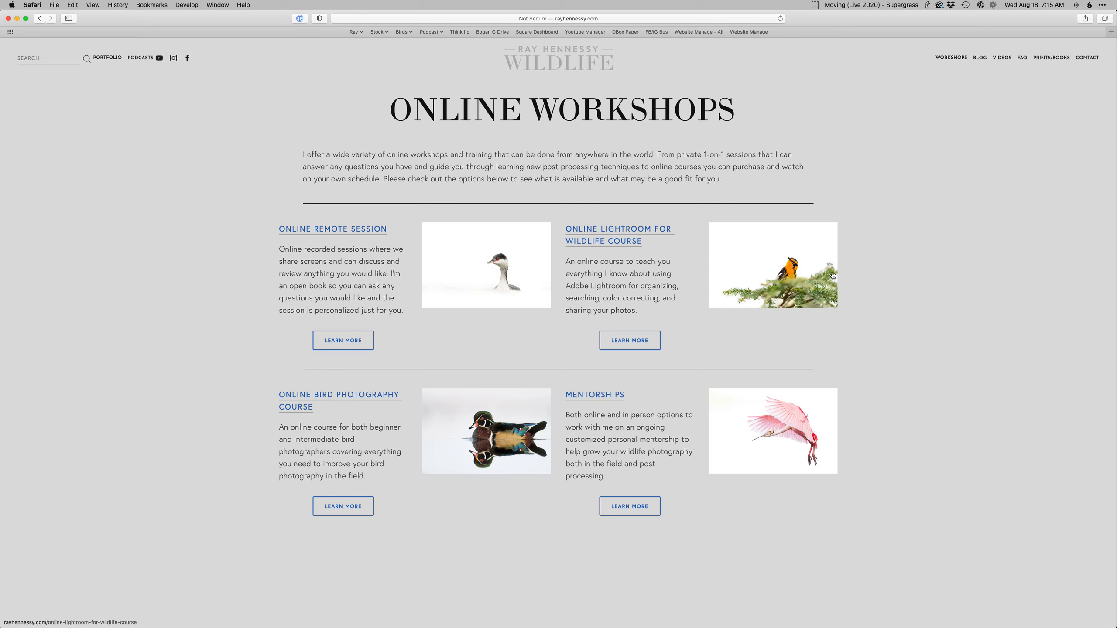
click(816, 4)
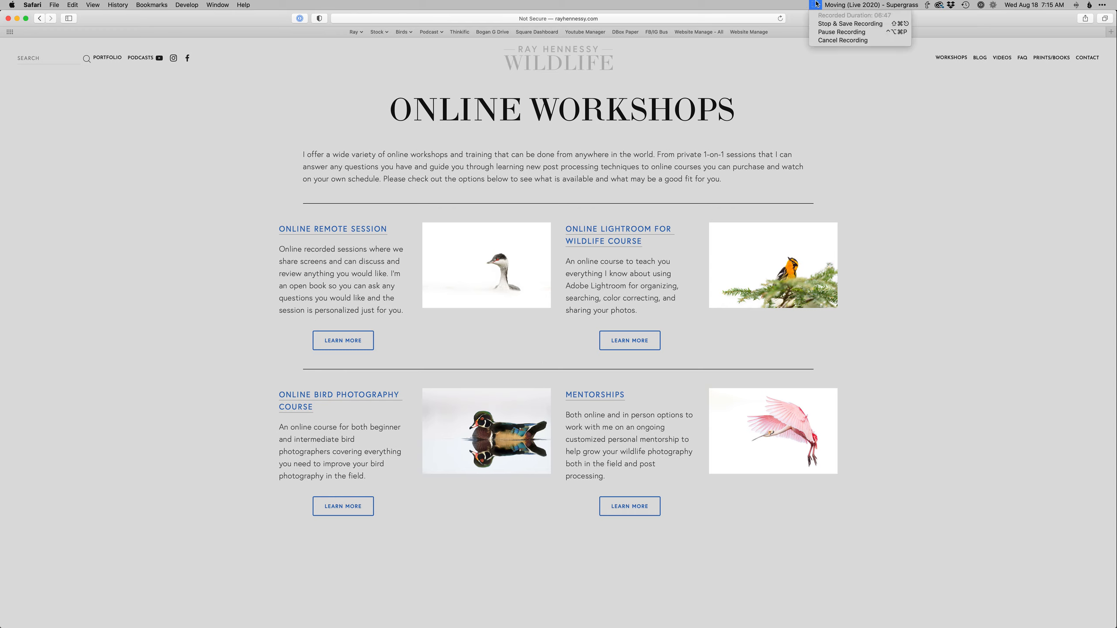